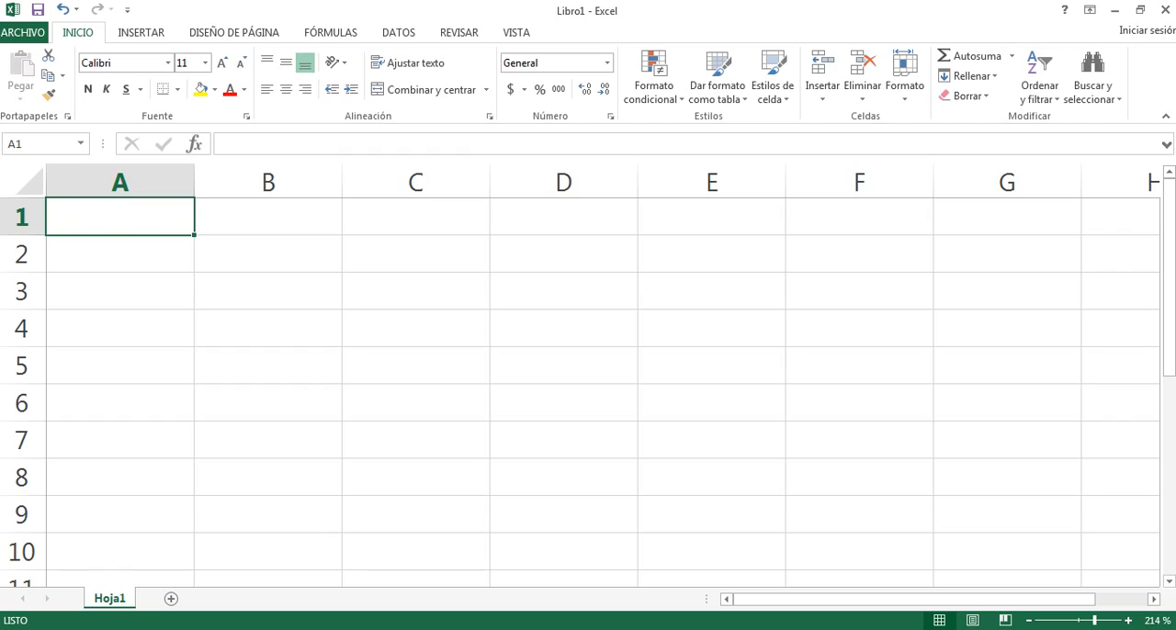
Enter the header "texto" in A1 and the three people's first names in A2 to A4.
{"action": "type", "text": "texto"}
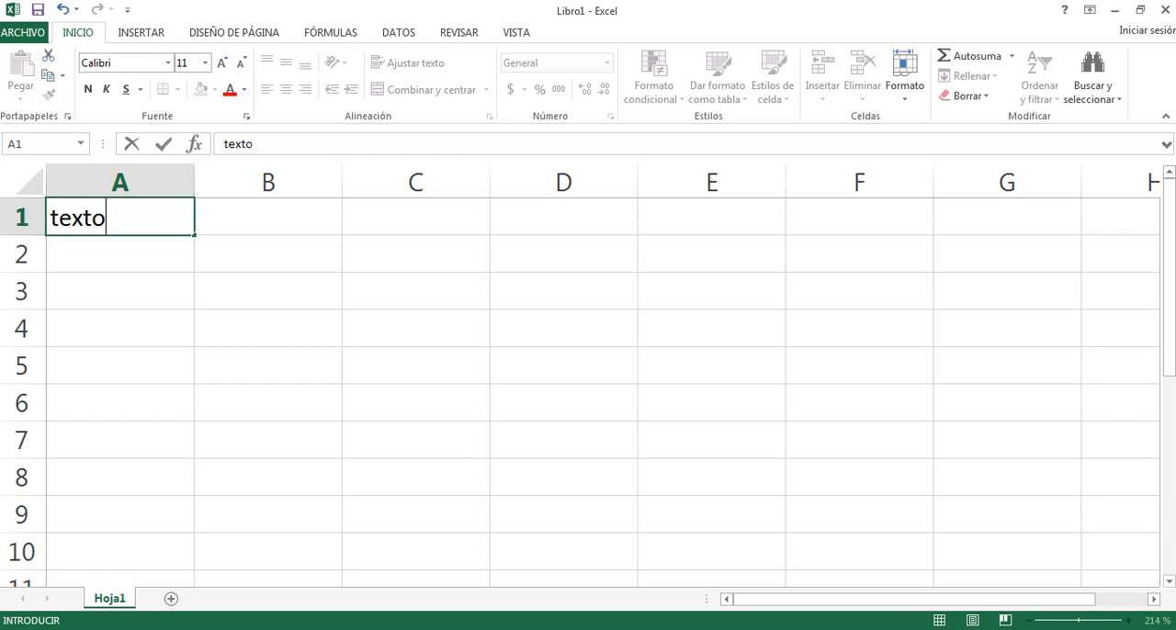
{"action": "key", "text": "Return"}
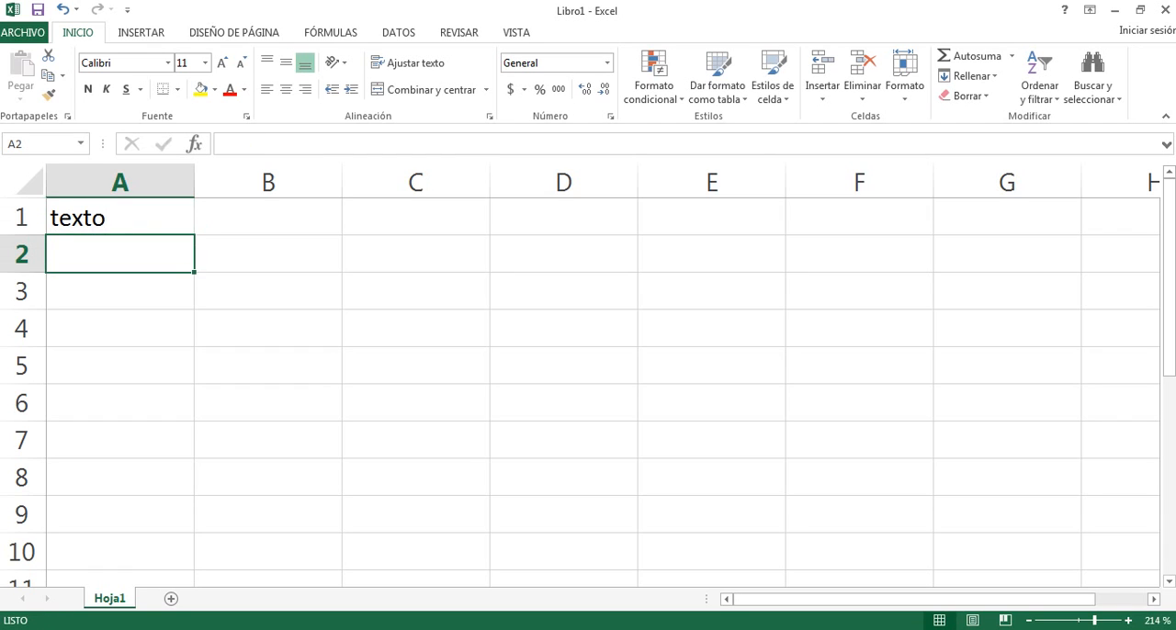
{"action": "type", "text": "juan"}
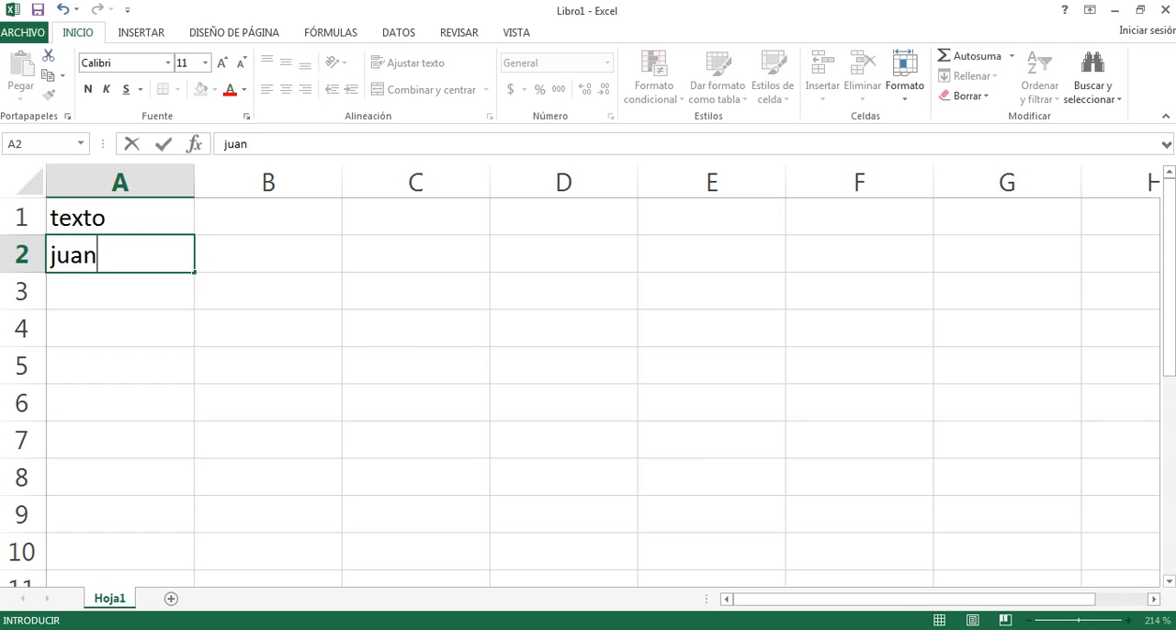
{"action": "key", "text": "Return"}
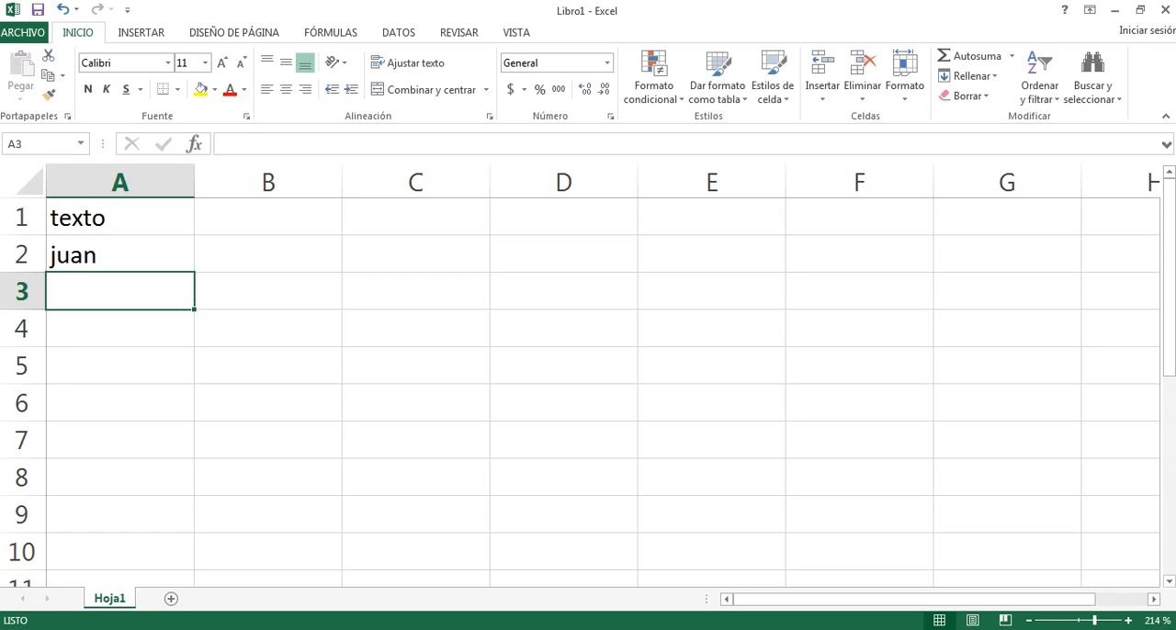
{"action": "type", "text": "maria"}
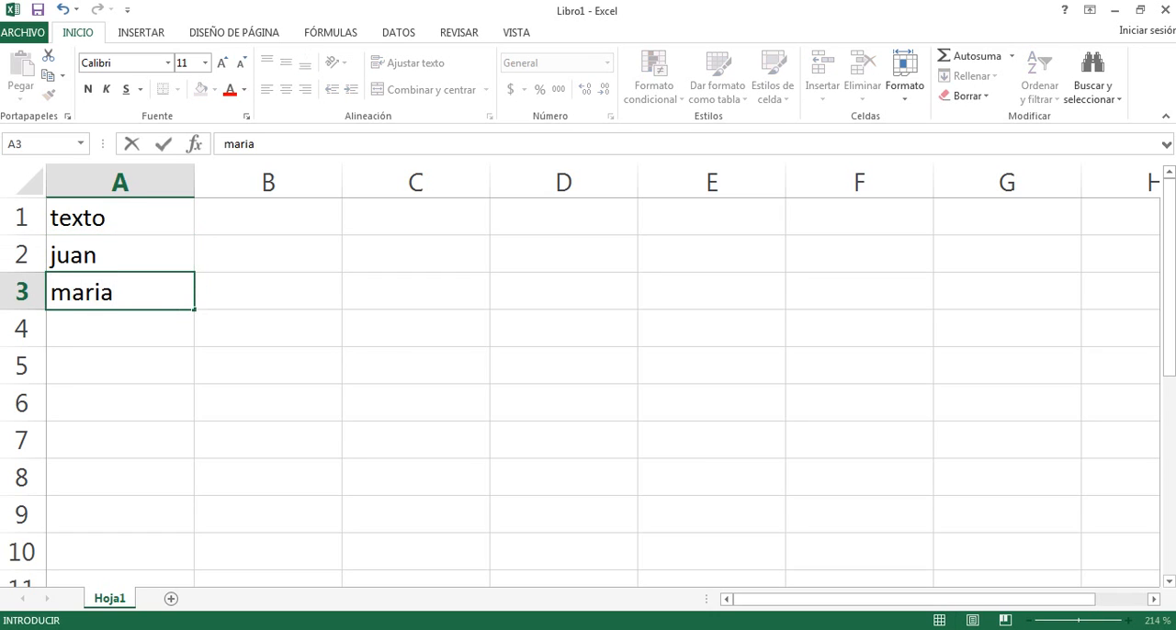
{"action": "key", "text": "Return"}
{"action": "type", "text": "pedro"}
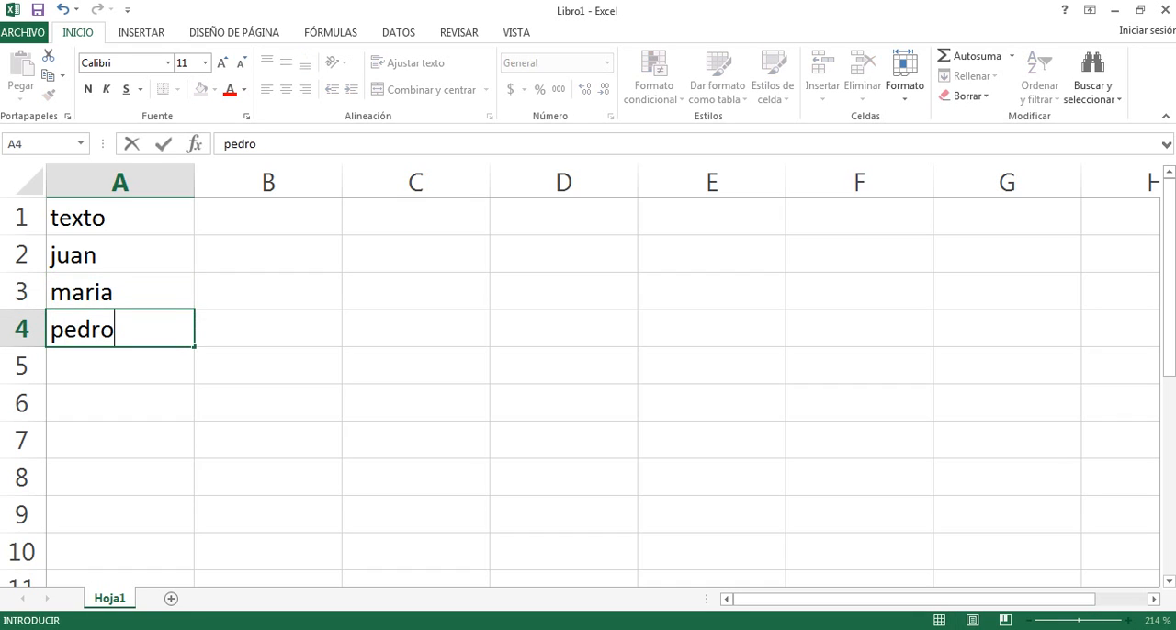
{"action": "key", "text": "Return"}
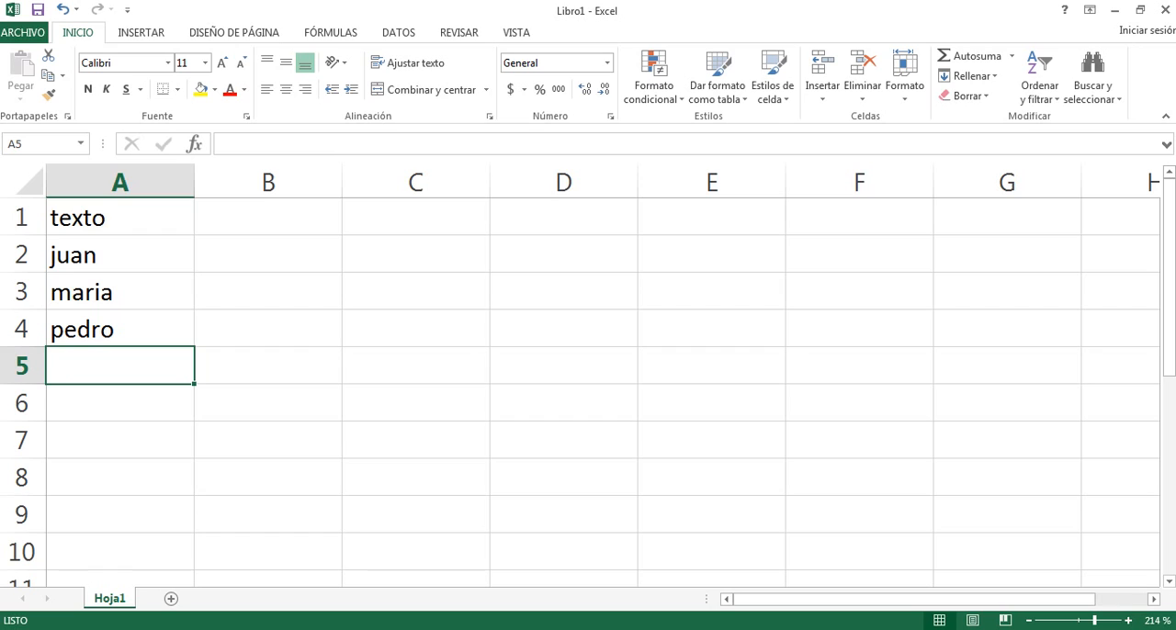
Fill column B with the header "edades" in B1 and the ages 30, 28 and 25 in B2 to B4.
{"action": "left_click", "coordinate": [268, 218]}
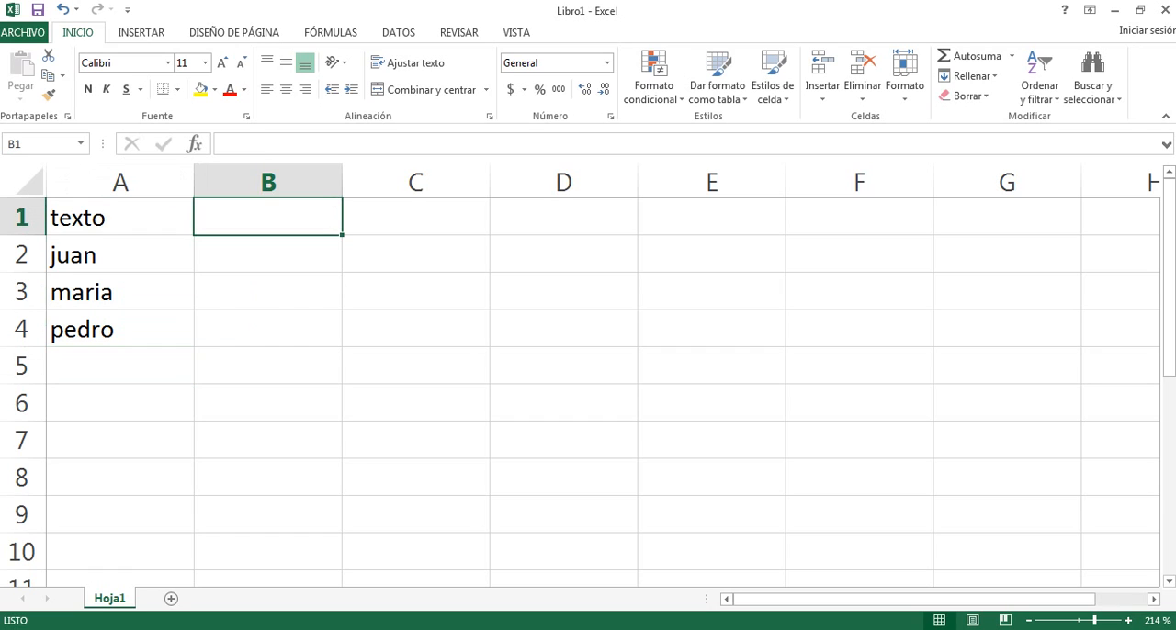
{"action": "type", "text": "edades"}
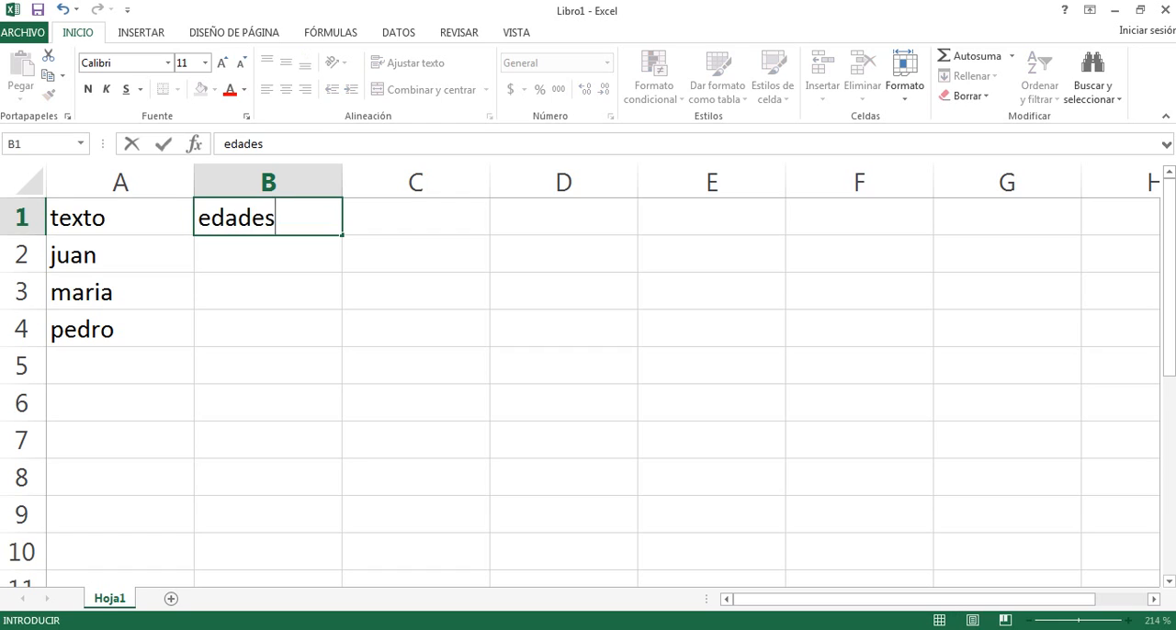
{"action": "key", "text": "Return"}
{"action": "type", "text": "30"}
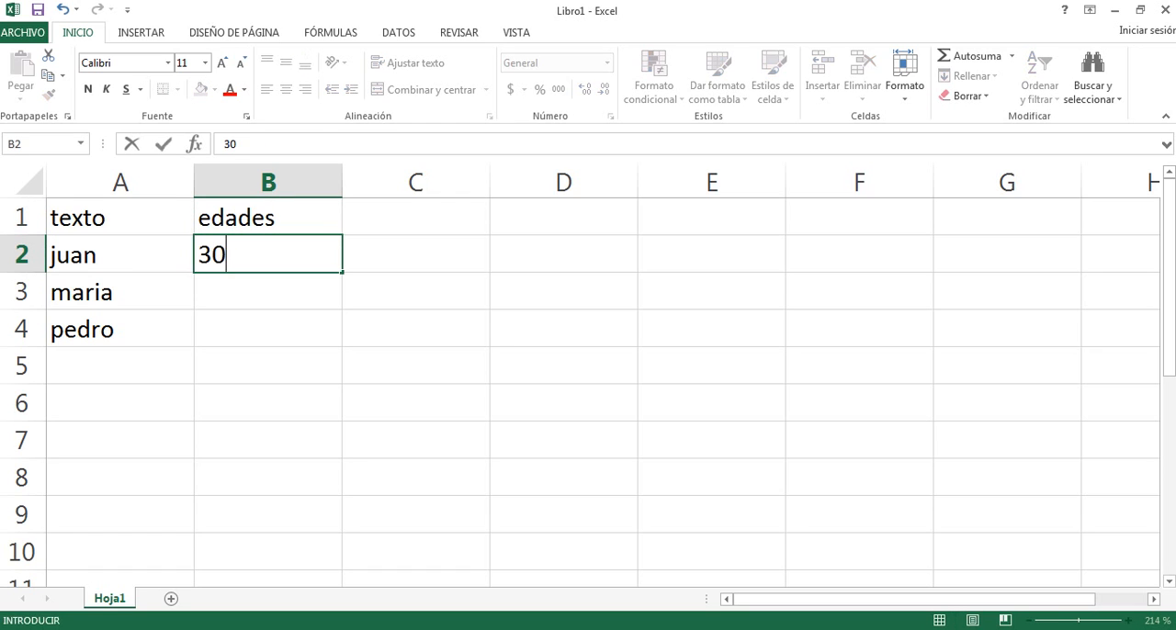
{"action": "key", "text": "Return"}
{"action": "type", "text": "28"}
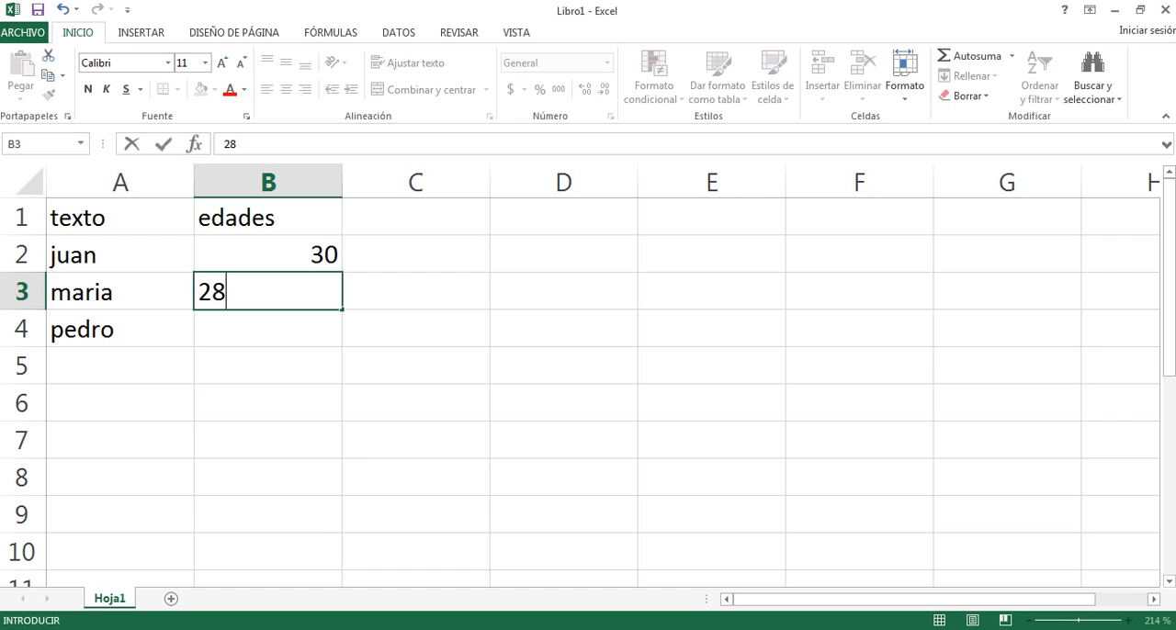
{"action": "key", "text": "Return"}
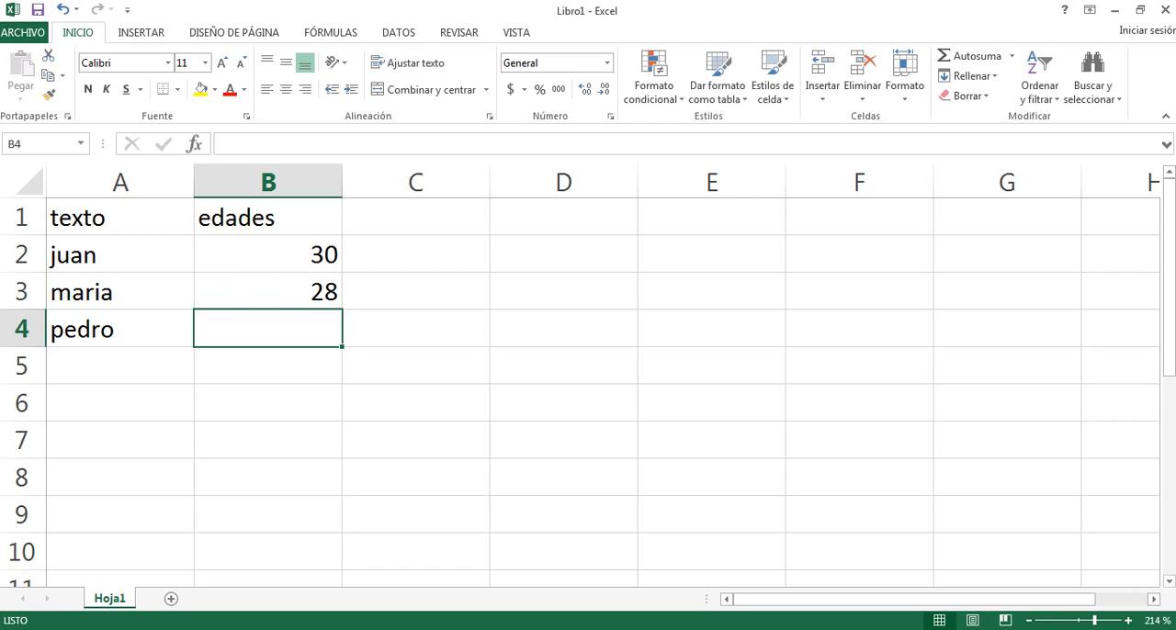
{"action": "type", "text": "25"}
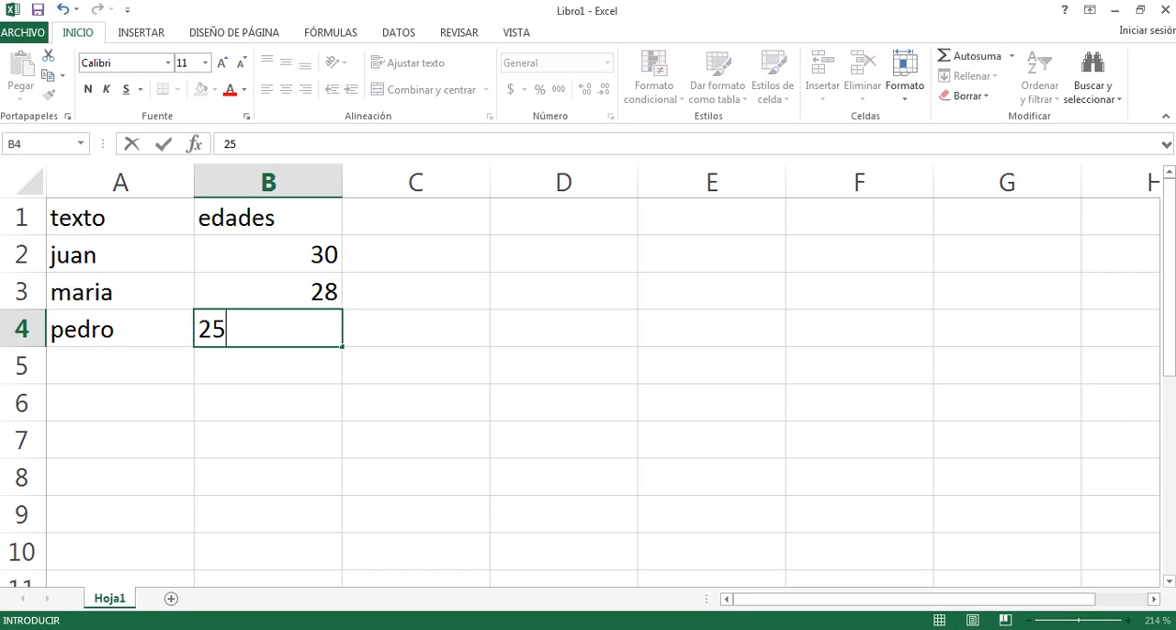
{"action": "key", "text": "Return"}
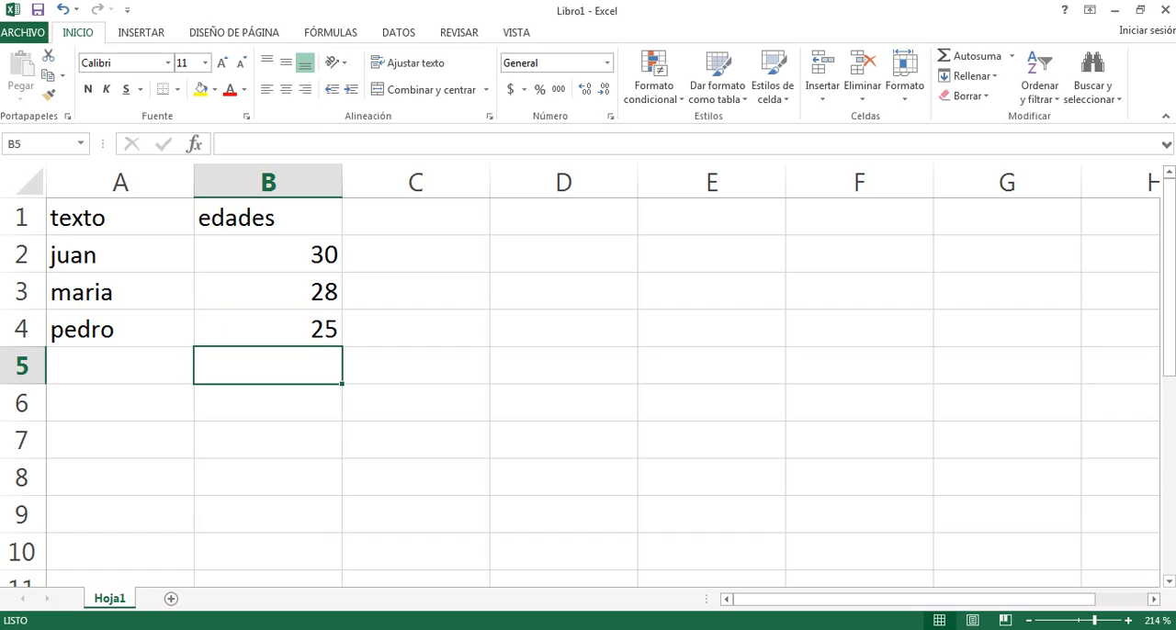
Enter the header "altura" in cell C1.
{"action": "left_click", "coordinate": [415, 218]}
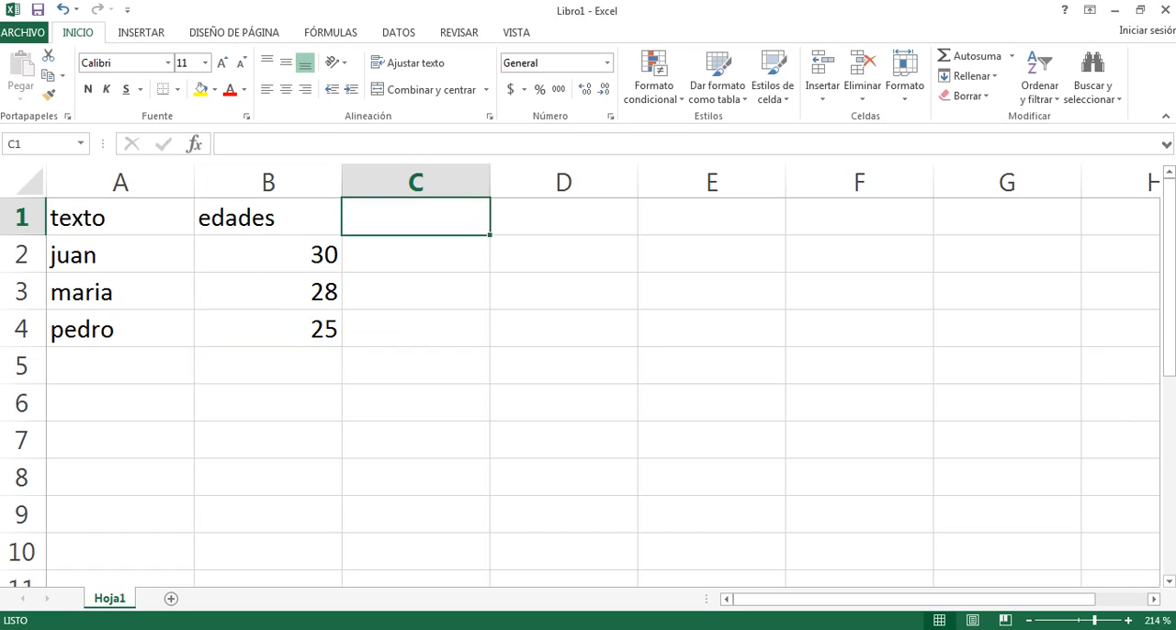
{"action": "type", "text": "medidas"}
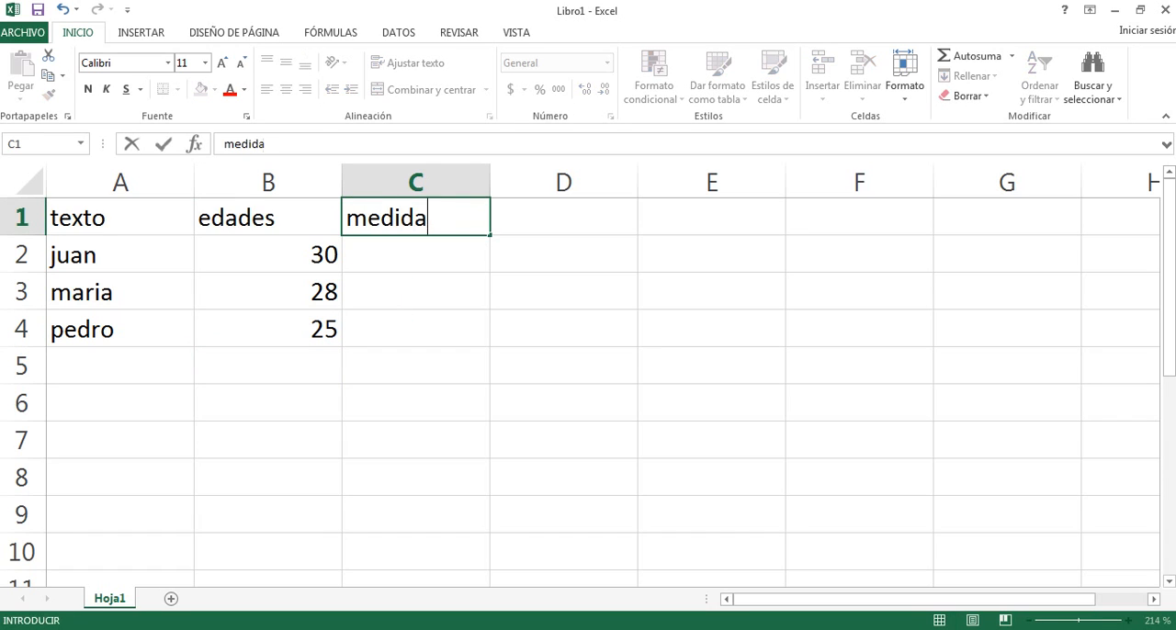
{"action": "key", "text": "BackSpace"}
{"action": "key", "text": "BackSpace"}
{"action": "key", "text": "BackSpace"}
{"action": "key", "text": "BackSpace"}
{"action": "key", "text": "BackSpace"}
{"action": "key", "text": "BackSpace"}
{"action": "key", "text": "BackSpace"}
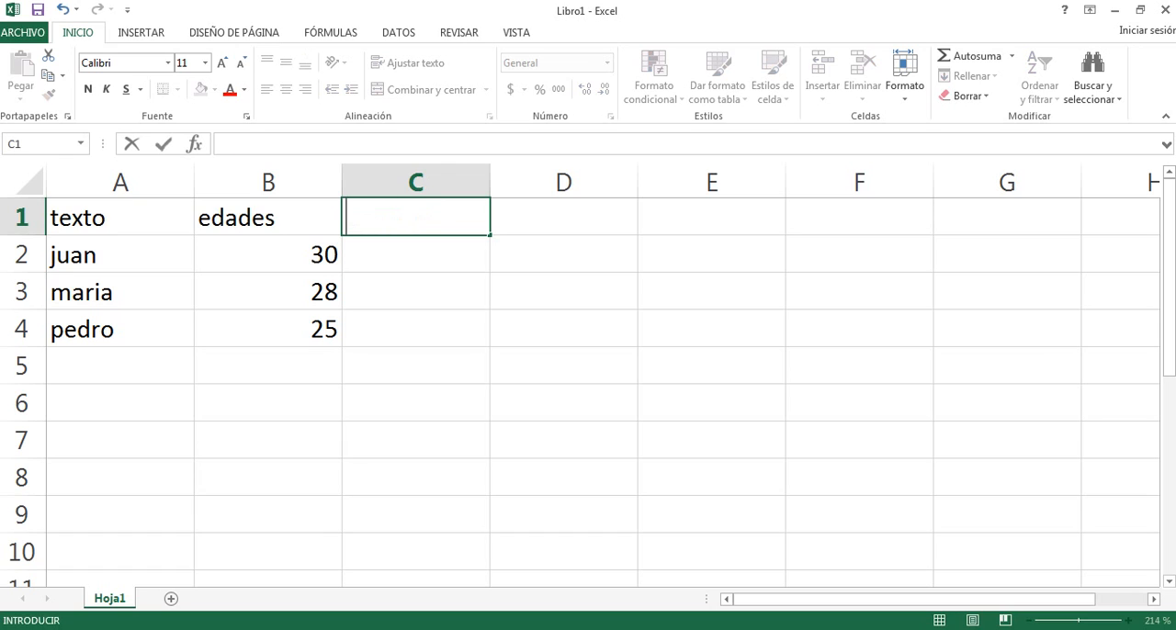
{"action": "type", "text": "altura"}
{"action": "key", "text": "Return"}
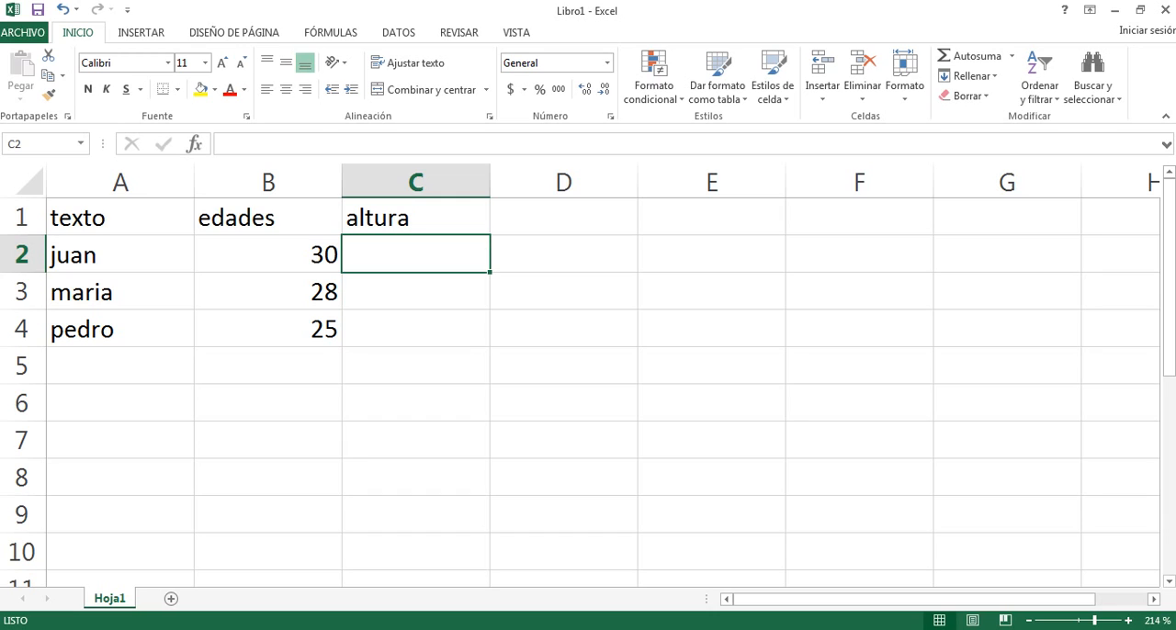
Enter the heights 1.90, 1,68 and 1,78 in C2 to C4, using a point in the first and commas in the others.
{"action": "type", "text": "1."}
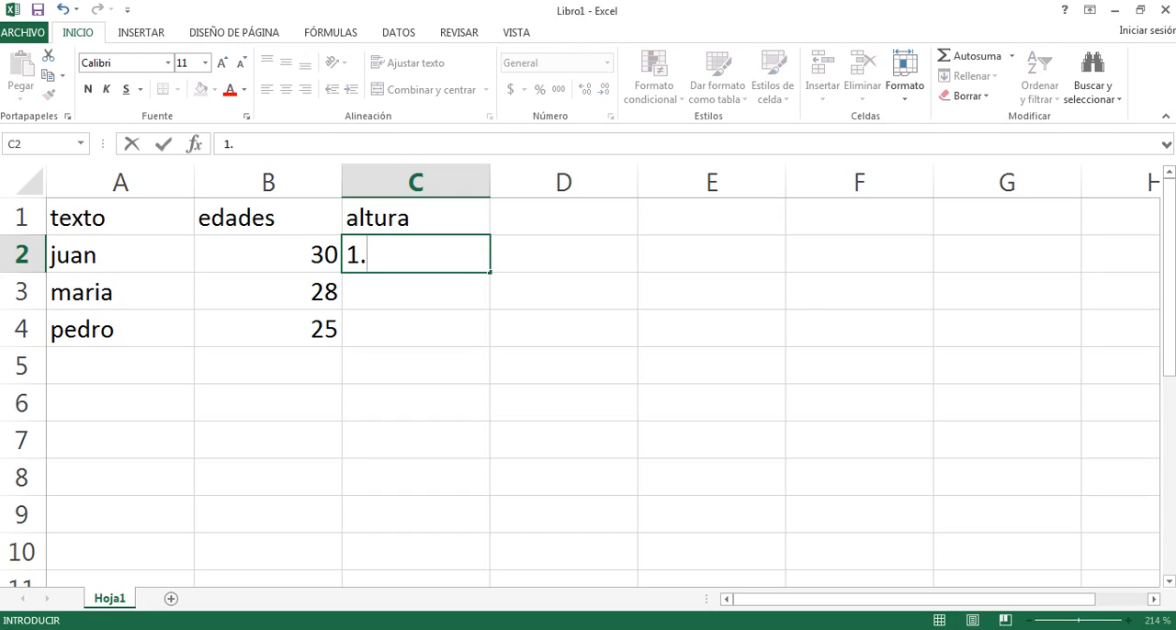
{"action": "type", "text": "90"}
{"action": "key", "text": "Return"}
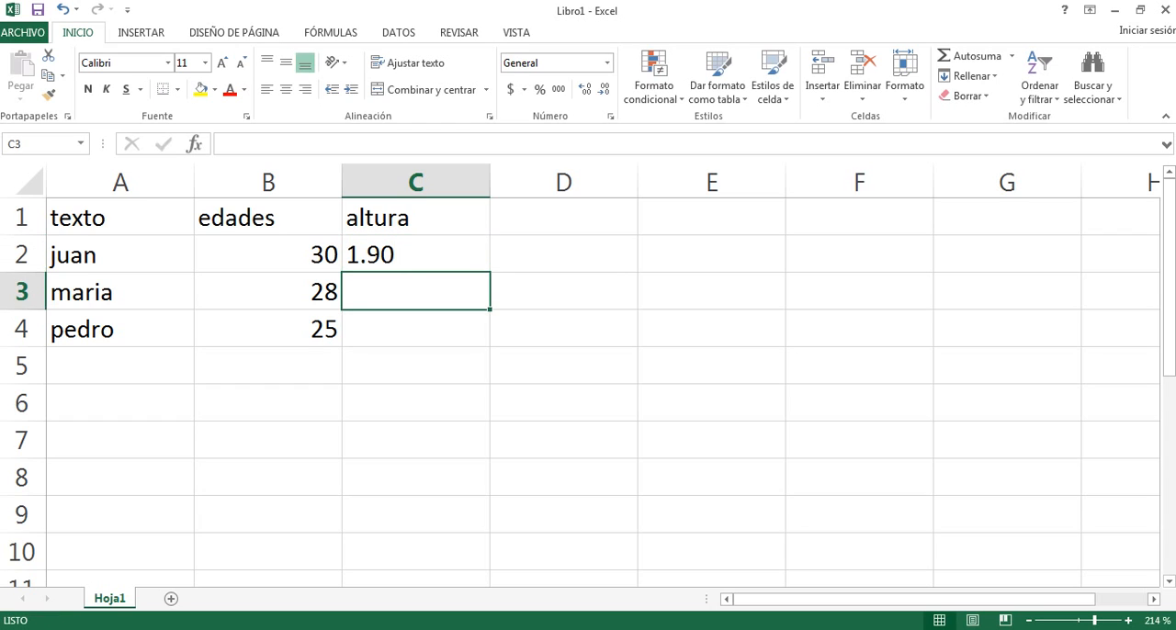
{"action": "type", "text": "1,"}
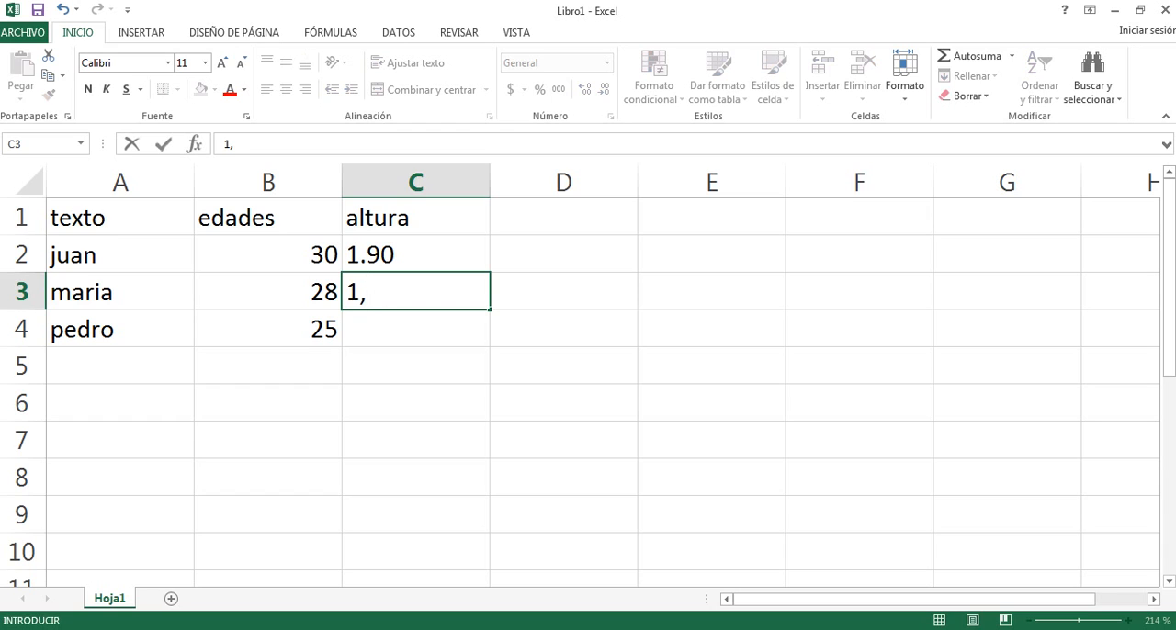
{"action": "type", "text": "68"}
{"action": "key", "text": "Return"}
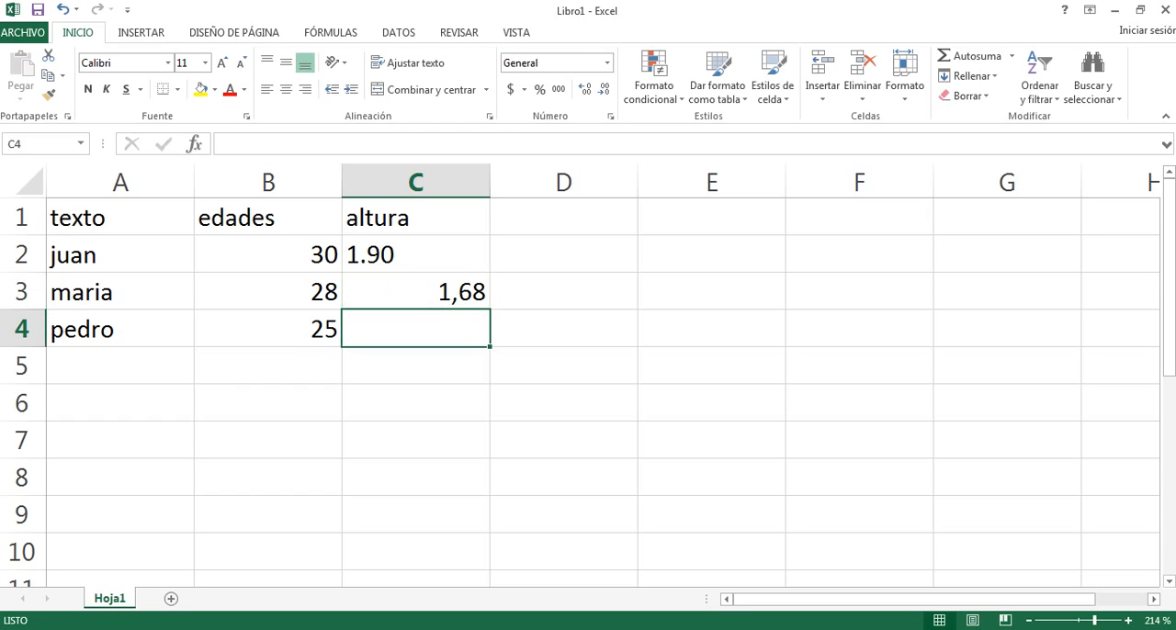
{"action": "type", "text": "1"}
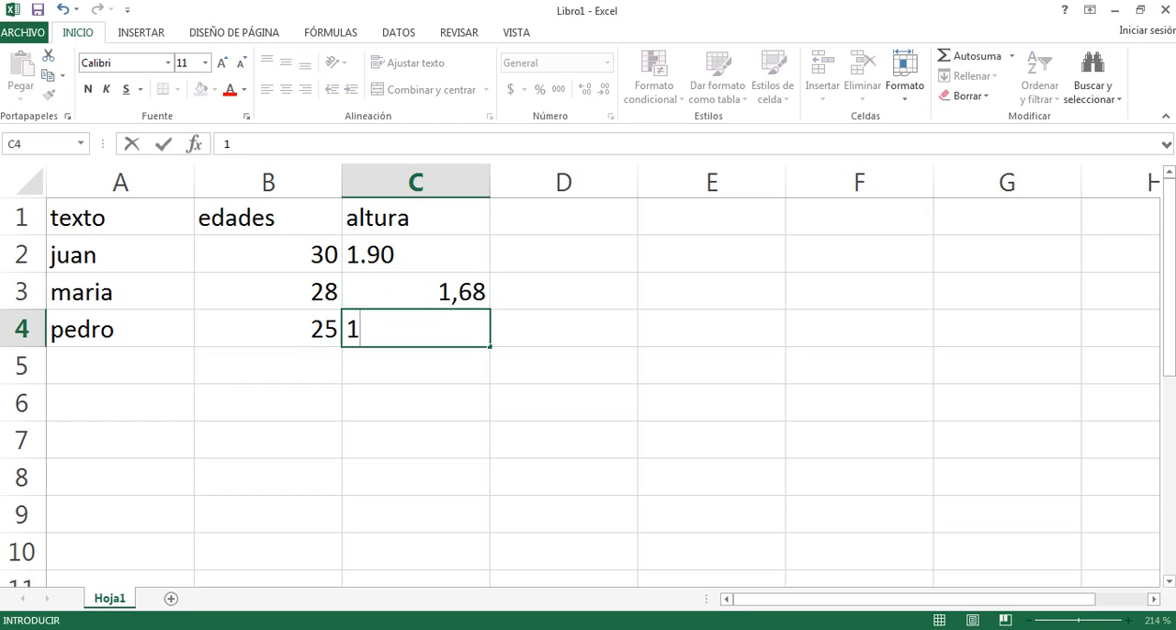
{"action": "type", "text": "."}
{"action": "key", "text": "BackSpace"}
{"action": "type", "text": ",78"}
{"action": "key", "text": "Return"}
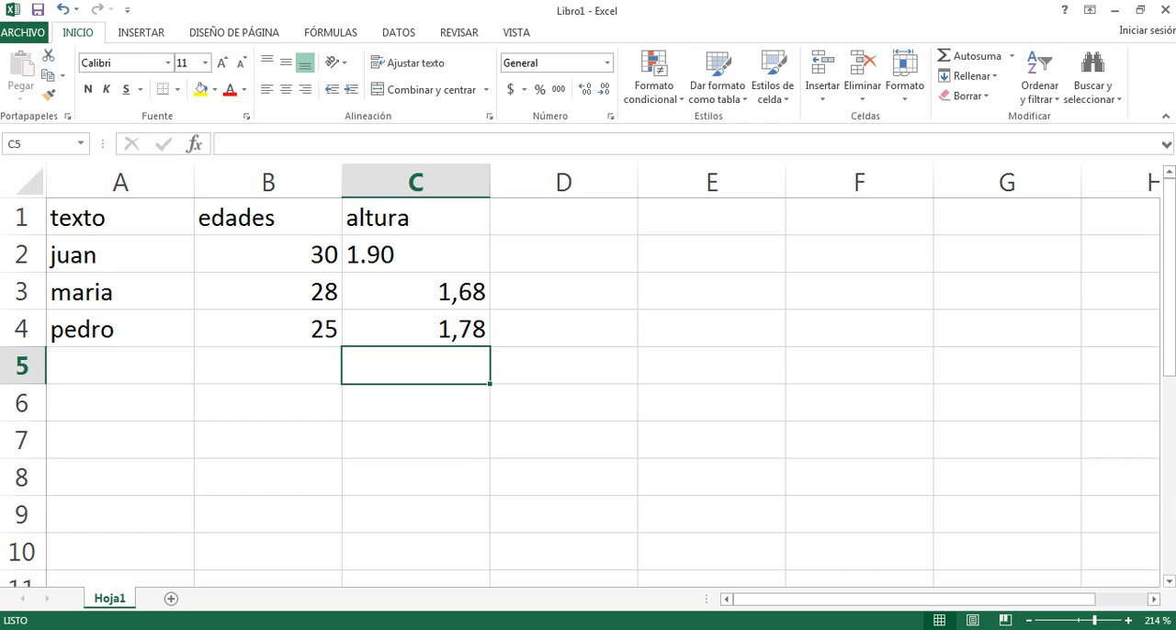
{"action": "left_click_drag", "start_coordinate": [120, 217], "coordinate": [121, 328]}
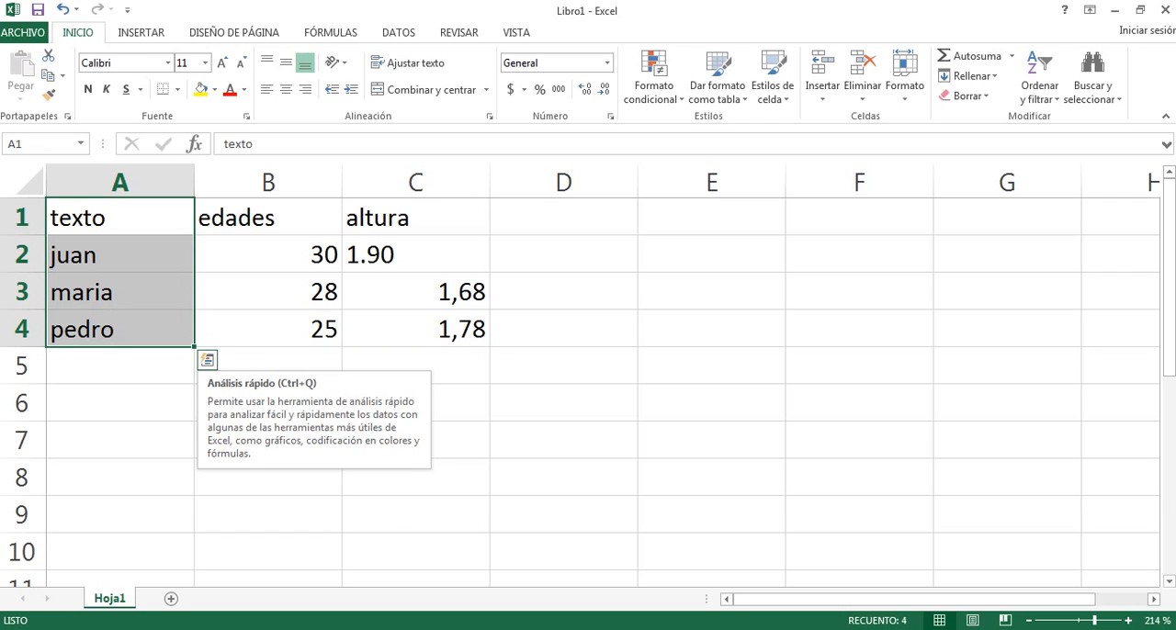
{"action": "left_click", "coordinate": [266, 89]}
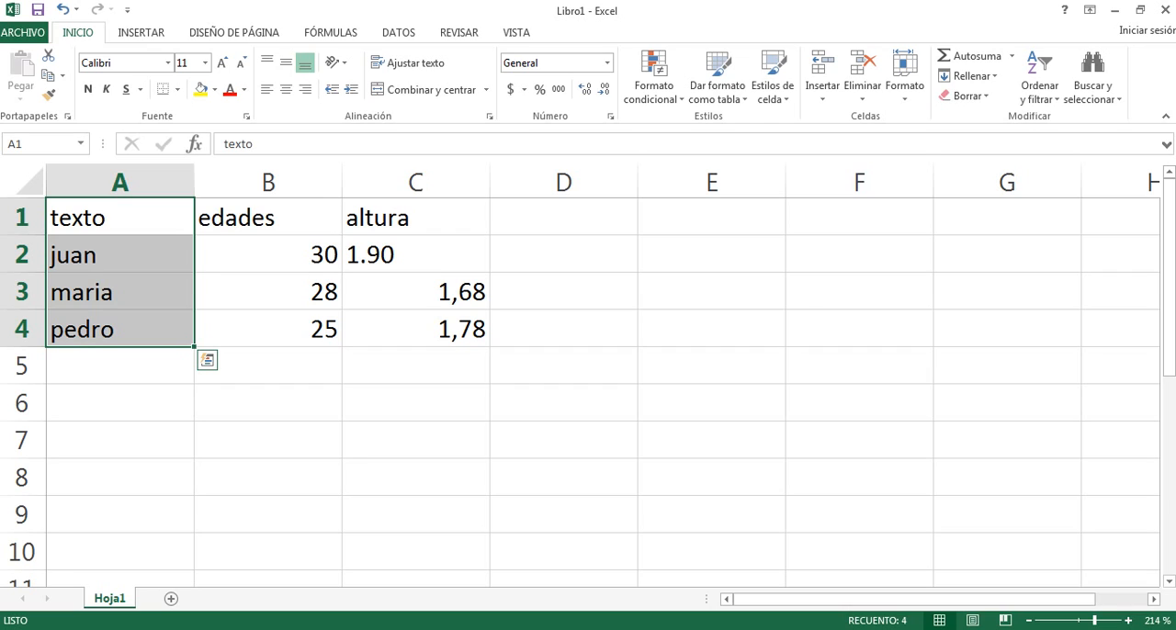
{"action": "left_click", "coordinate": [415, 255]}
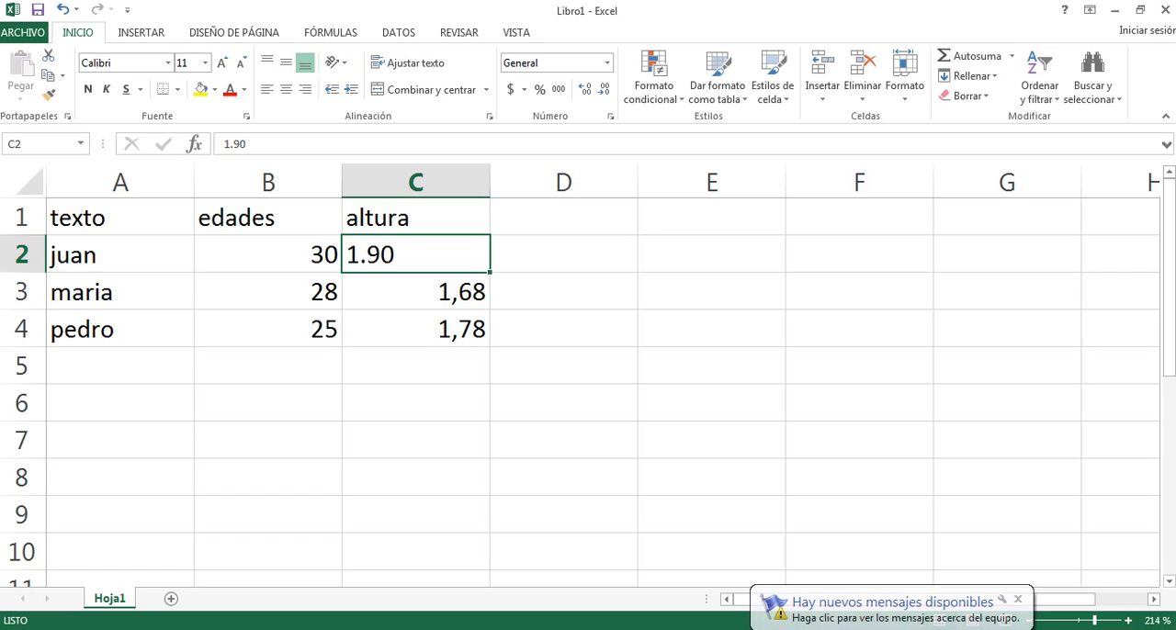
Fill column D with the header "peso" in D1 and the weights 120, 67 and 83 in D2 to D4.
{"action": "left_click", "coordinate": [563, 218]}
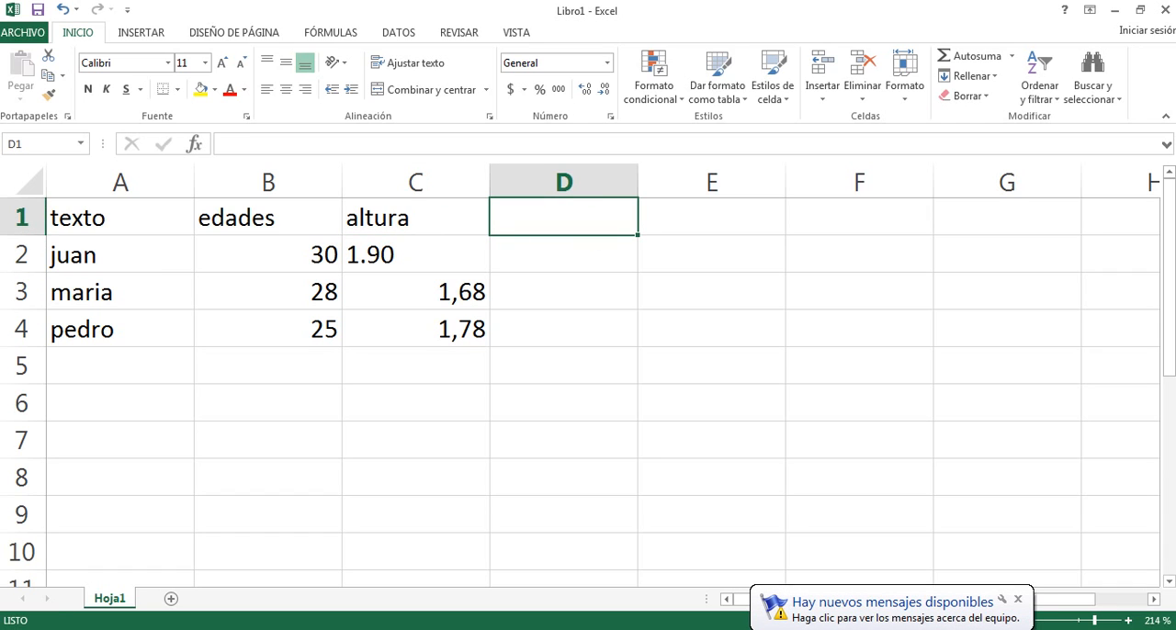
{"action": "type", "text": "peso"}
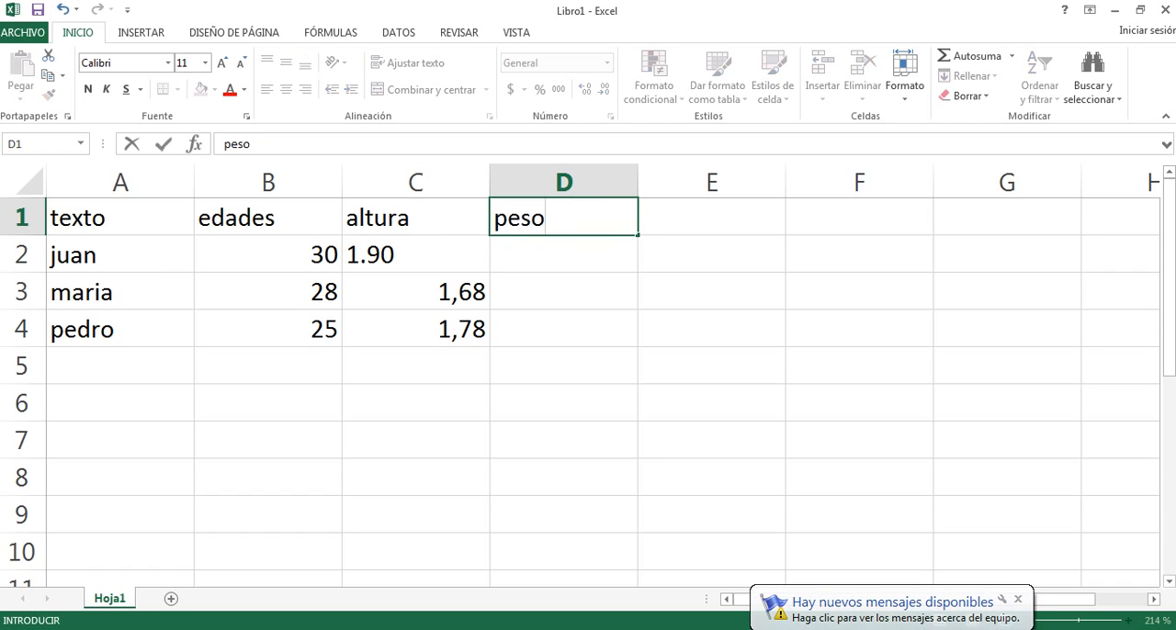
{"action": "key", "text": "Return"}
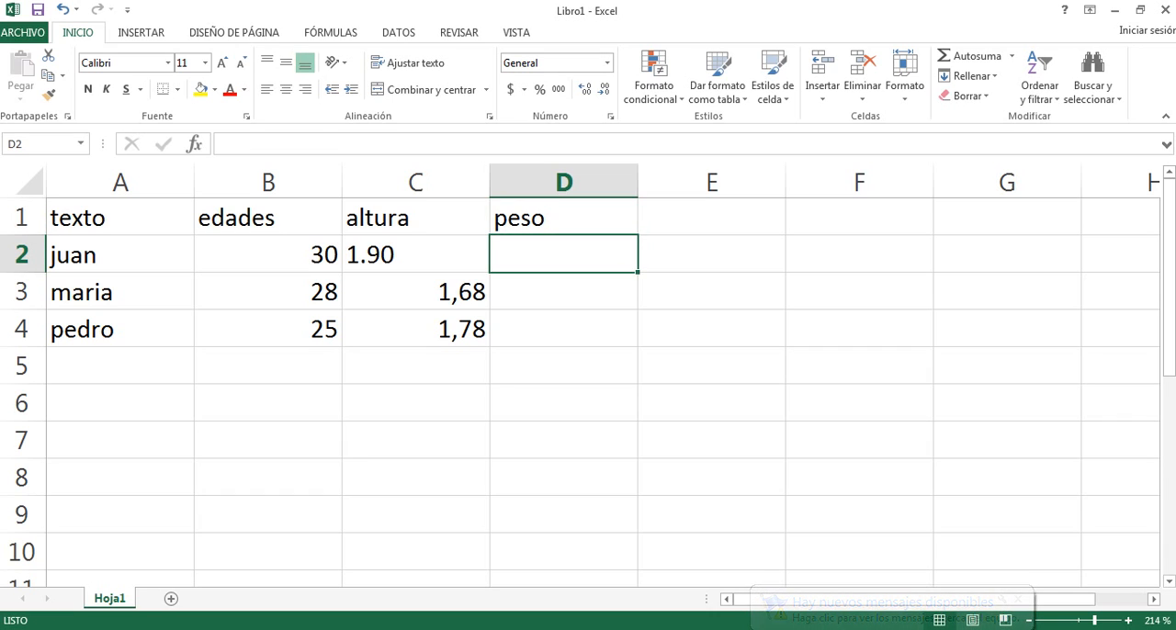
{"action": "type", "text": "120"}
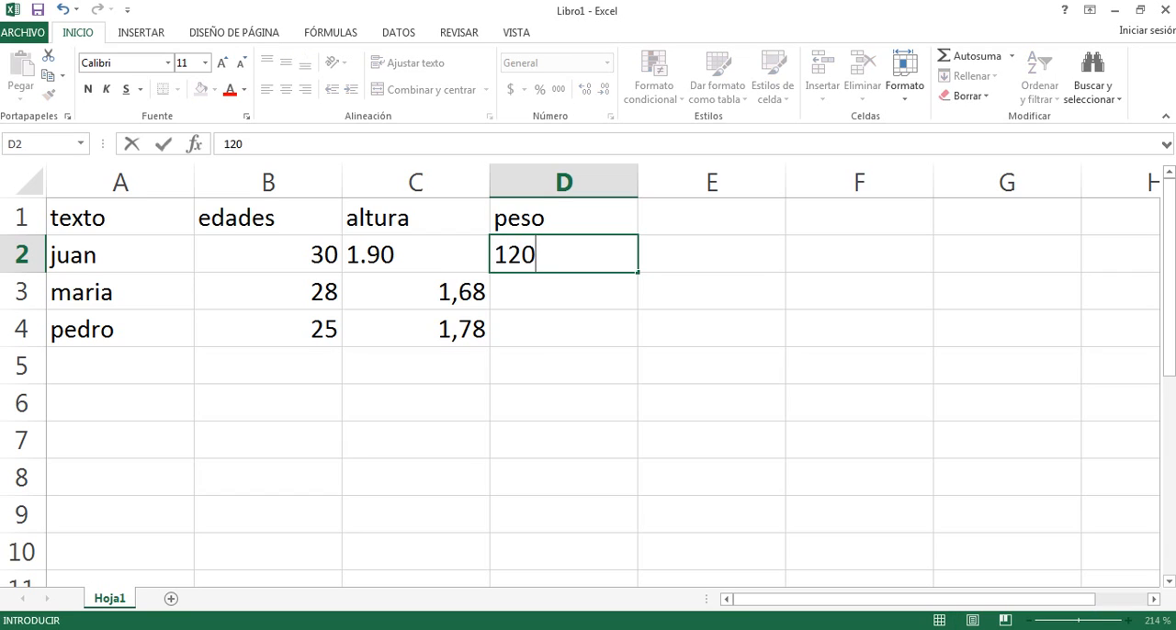
{"action": "key", "text": "Return"}
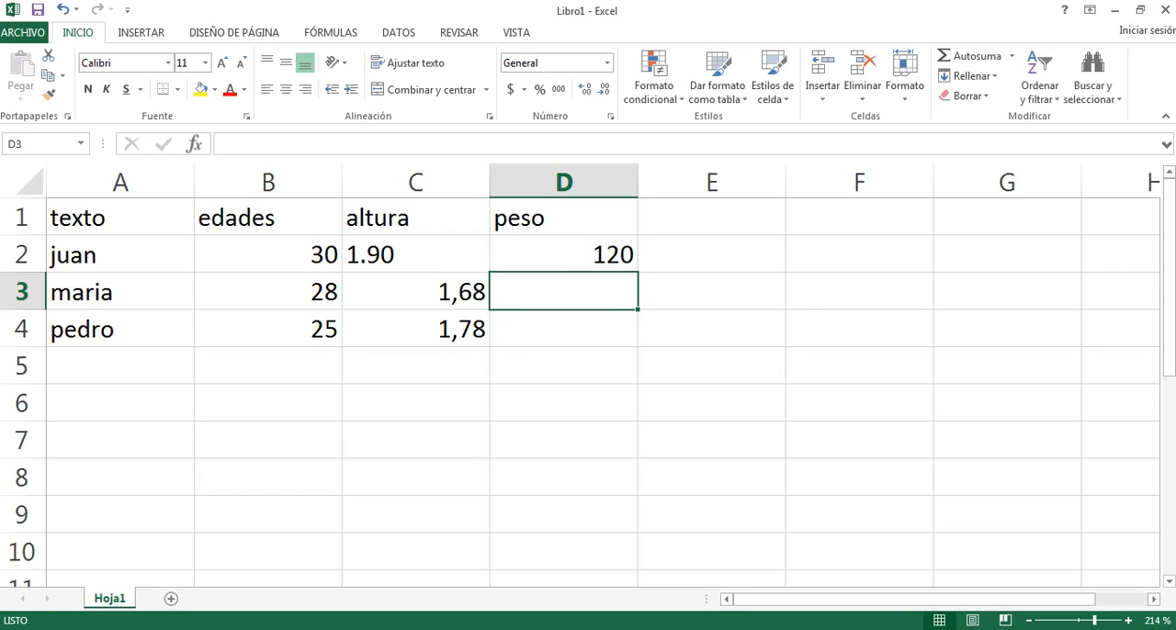
{"action": "type", "text": "6"}
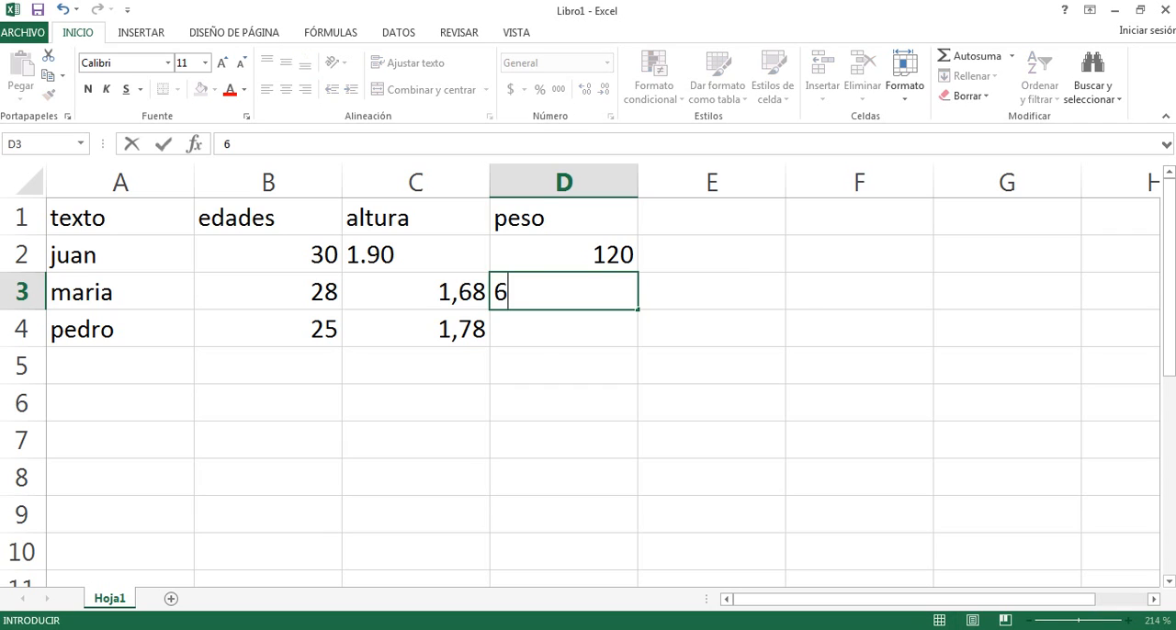
{"action": "type", "text": "7"}
{"action": "key", "text": "Return"}
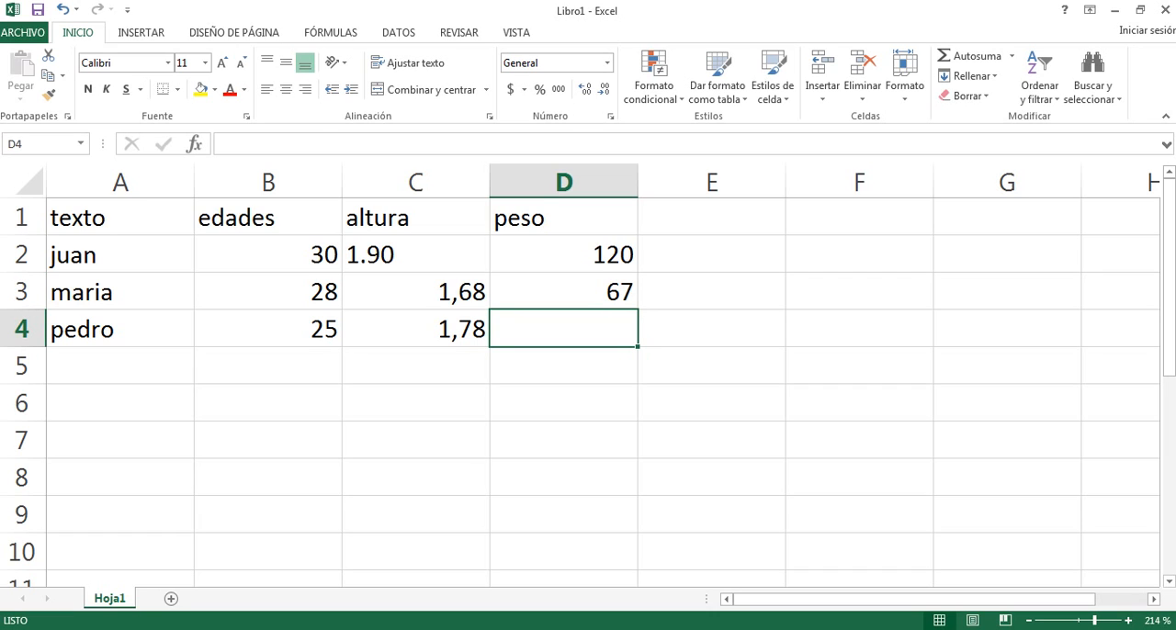
{"action": "type", "text": "83"}
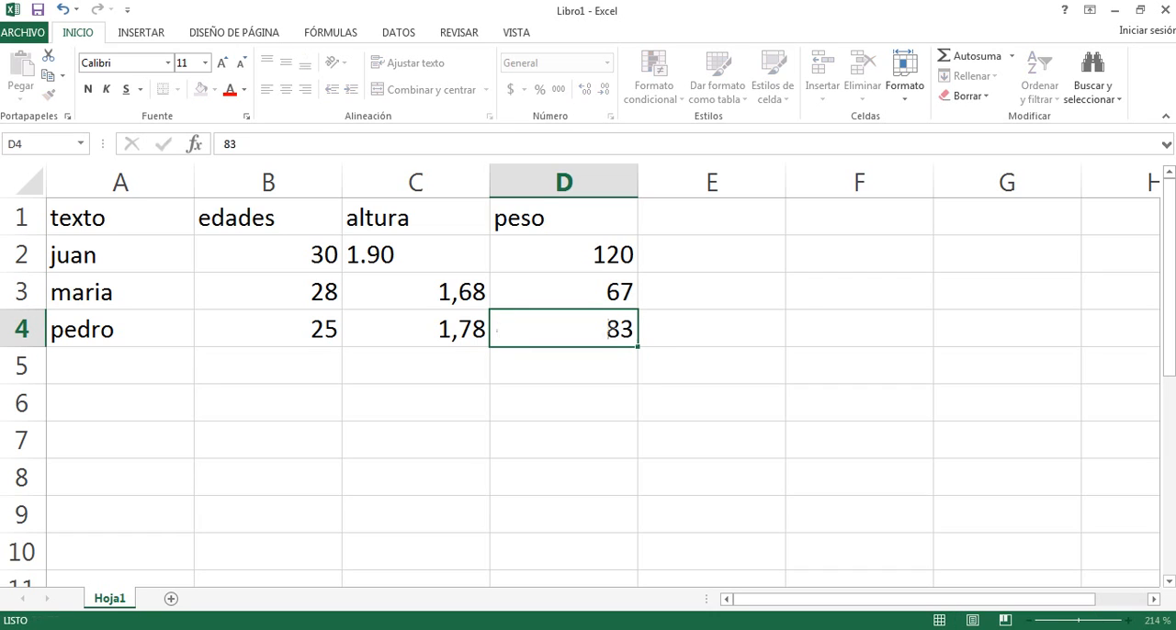
Enter the header "IMC" in cell E1.
{"action": "key", "text": "Return"}
{"action": "left_click", "coordinate": [711, 218]}
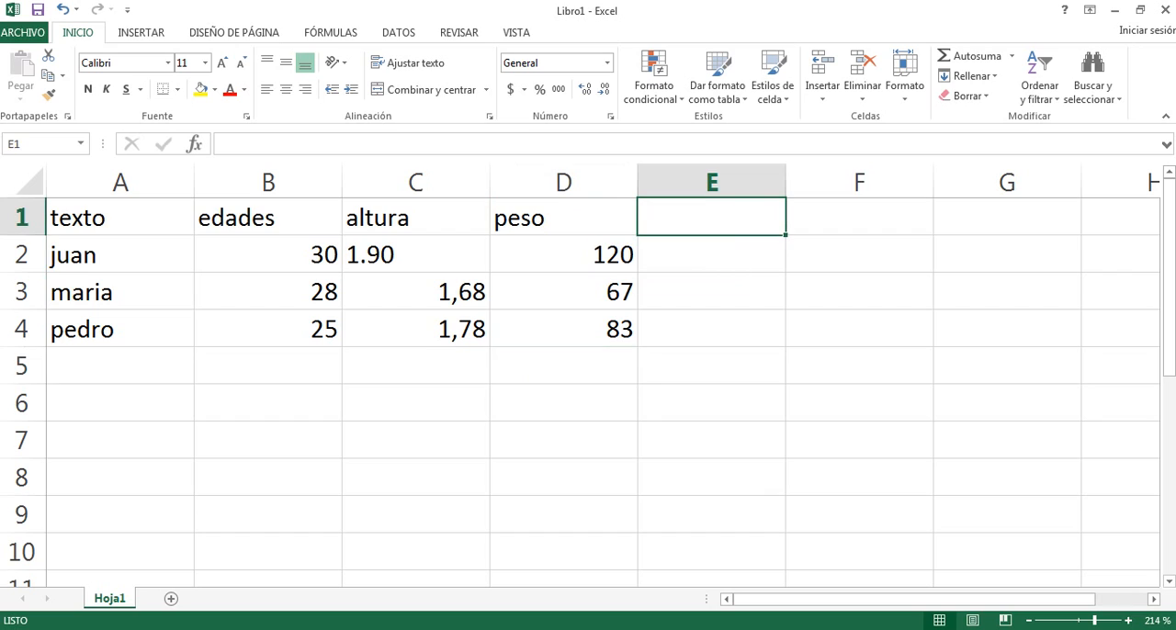
{"action": "type", "text": "IMC"}
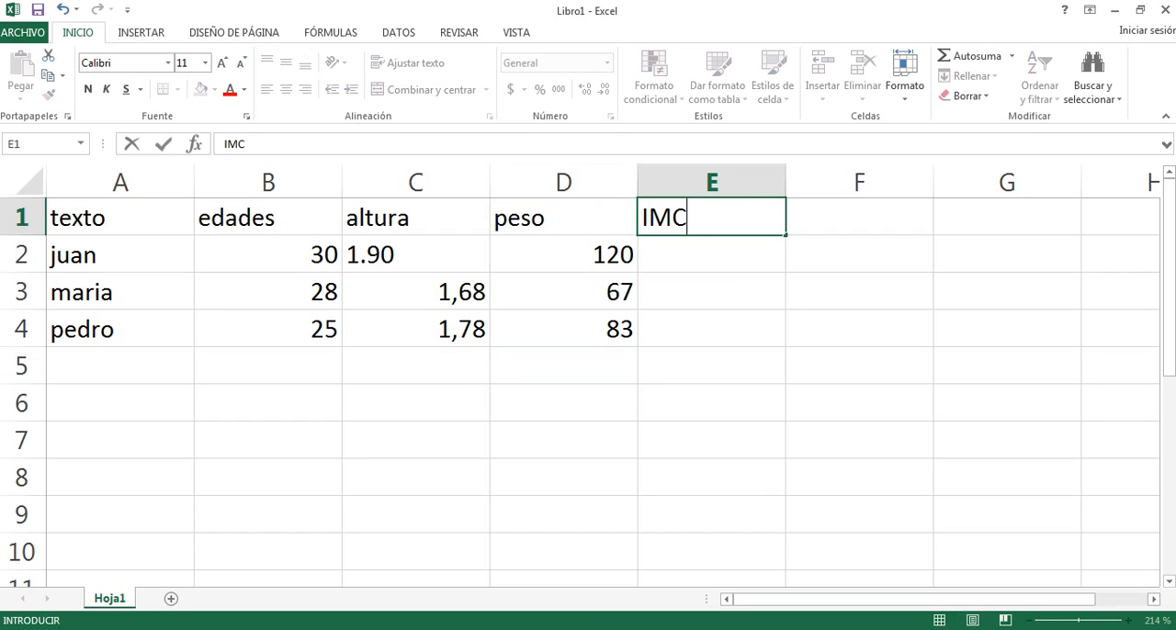
{"action": "key", "text": "Return"}
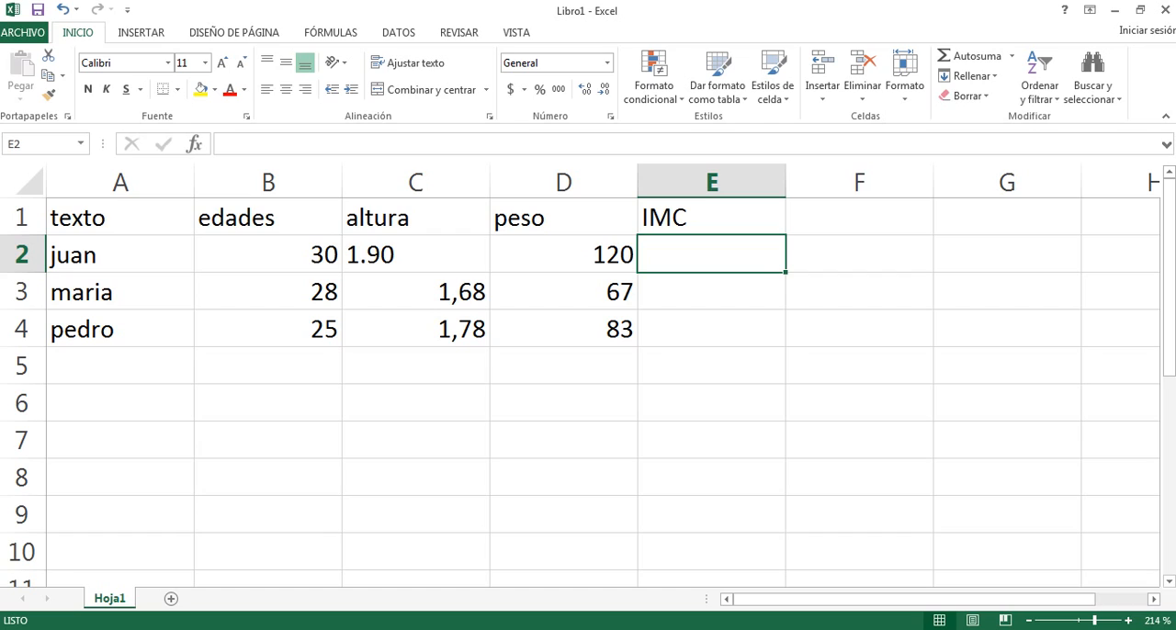
Correct the height in C2 to 1,90 by replacing its decimal point with a comma.
{"action": "left_click", "coordinate": [415, 255]}
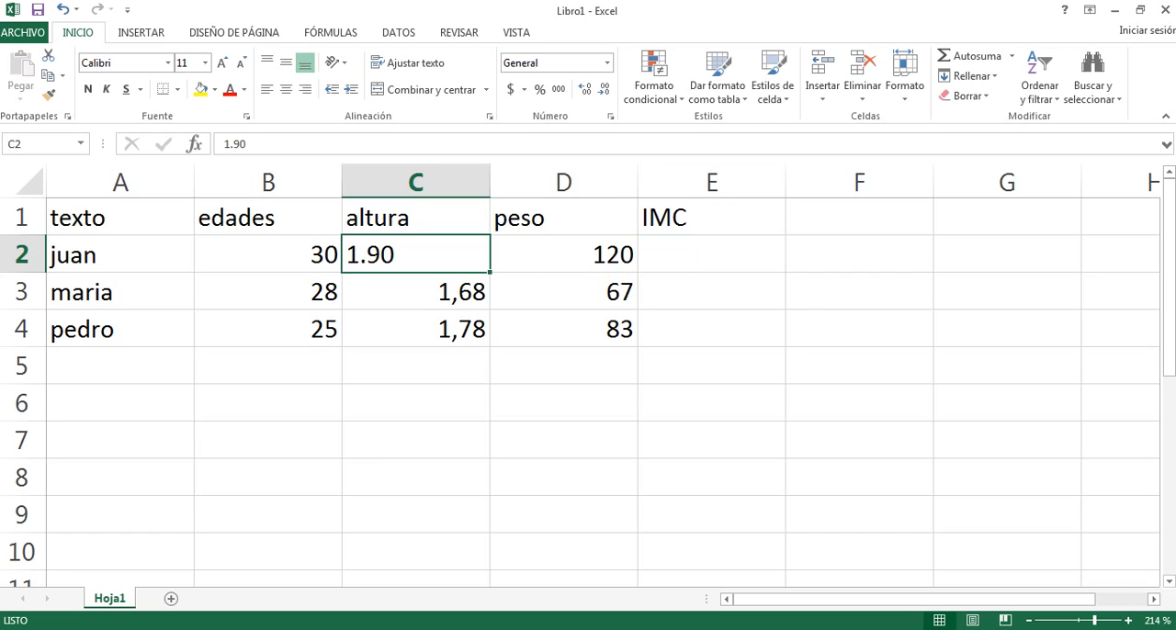
{"action": "left_click", "coordinate": [563, 255]}
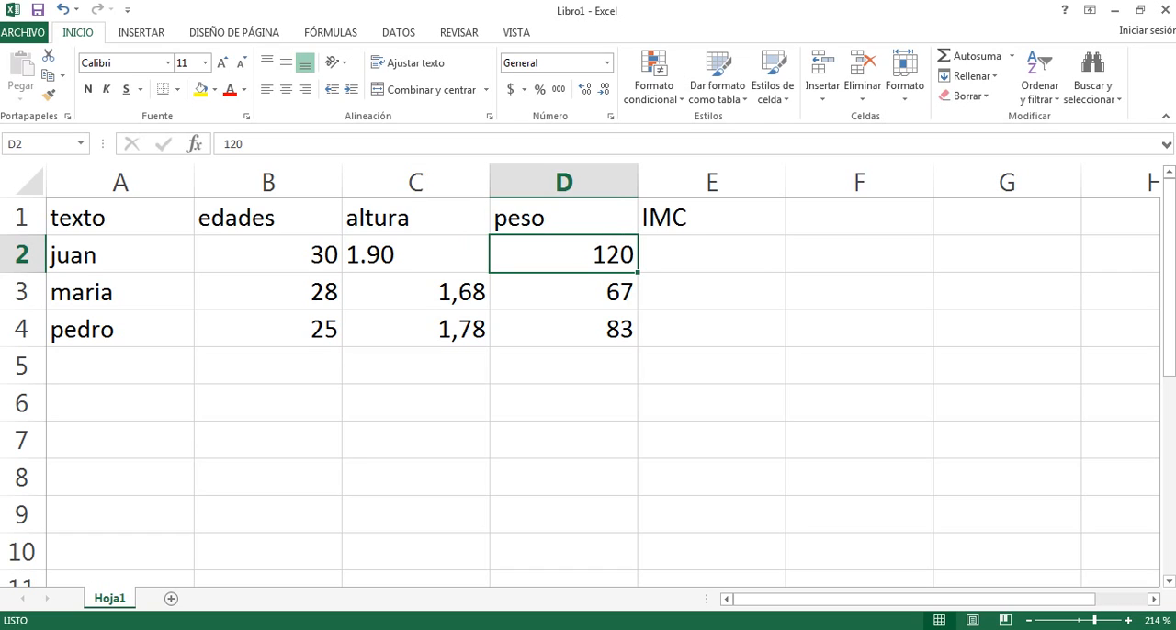
{"action": "left_click", "coordinate": [415, 255]}
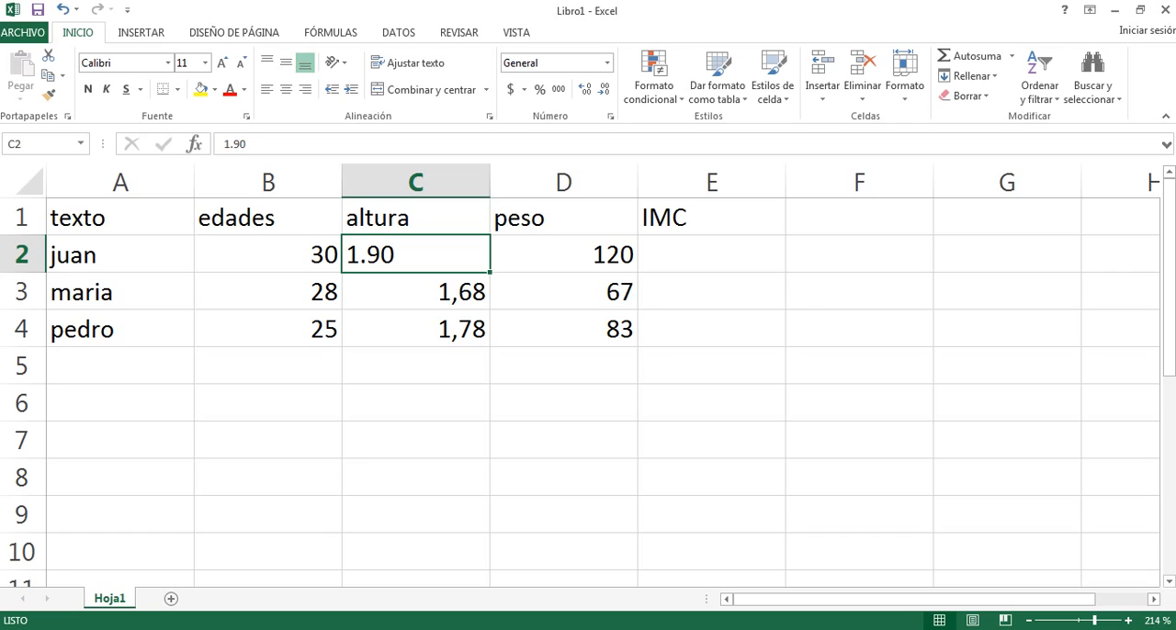
{"action": "left_click", "coordinate": [415, 292]}
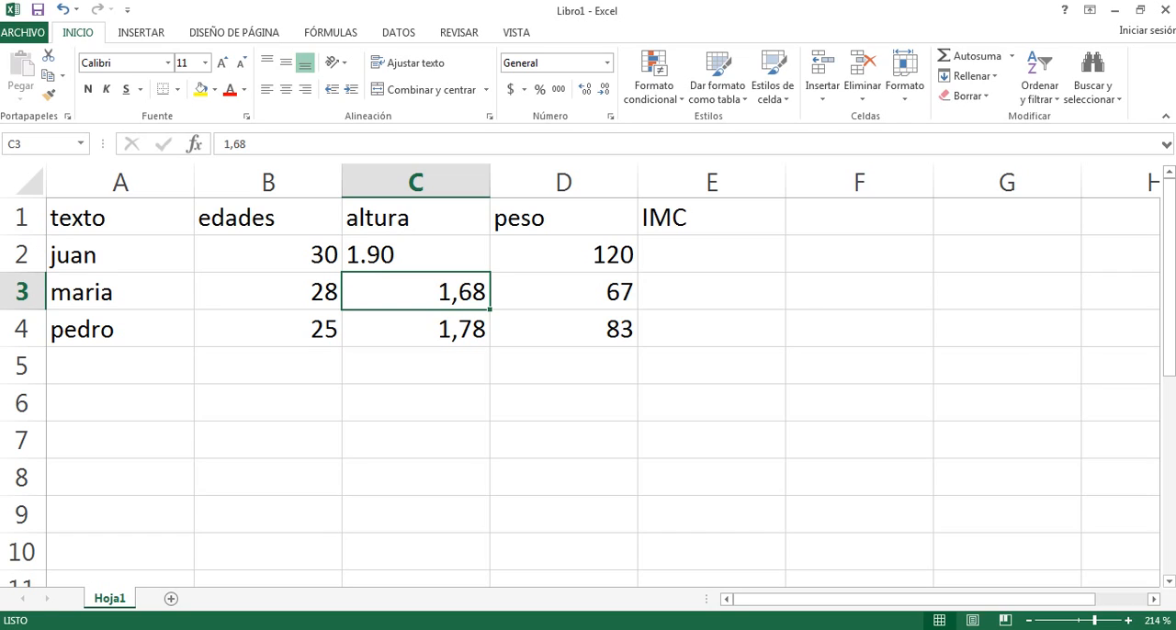
{"action": "left_click", "coordinate": [415, 255]}
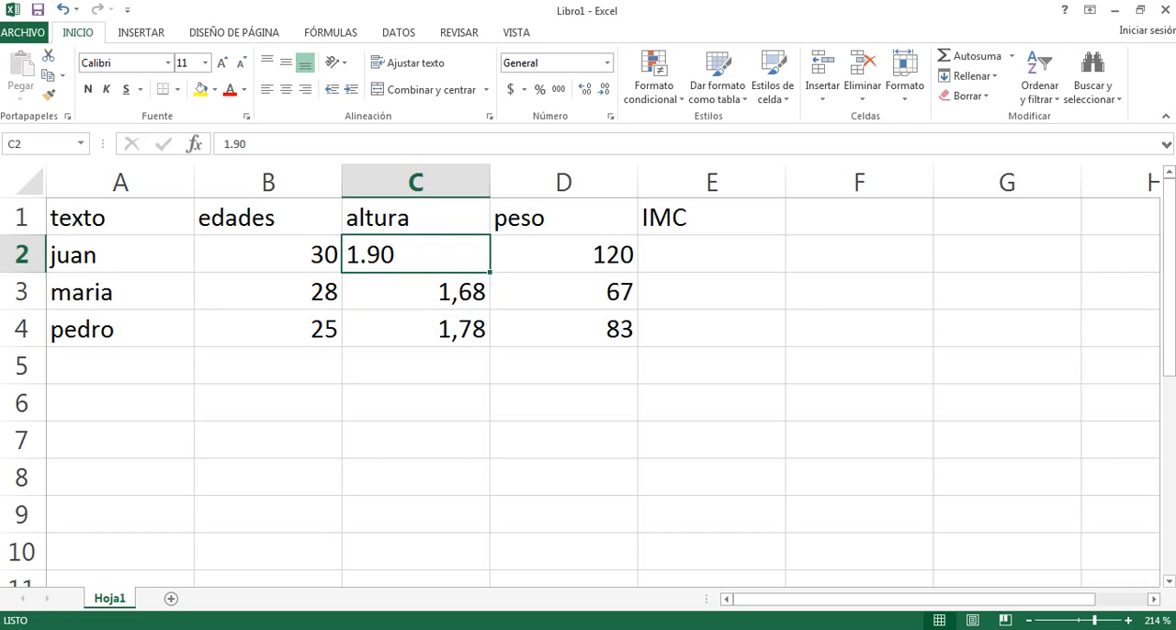
{"action": "double_click", "coordinate": [367, 254]}
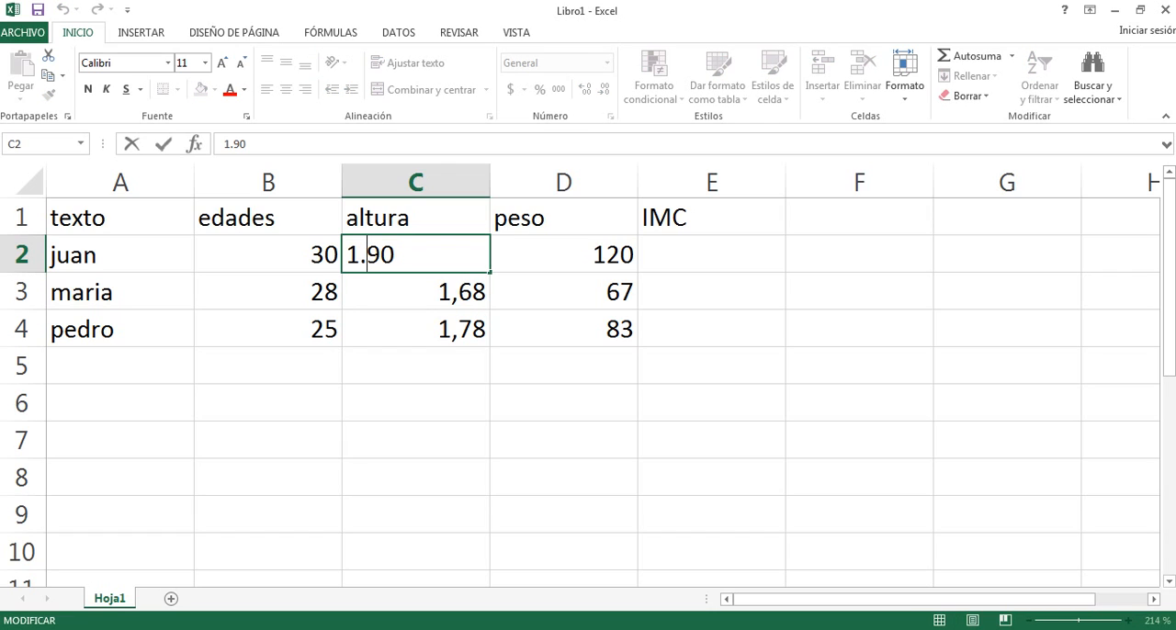
{"action": "key", "text": "Delete"}
{"action": "type", "text": ","}
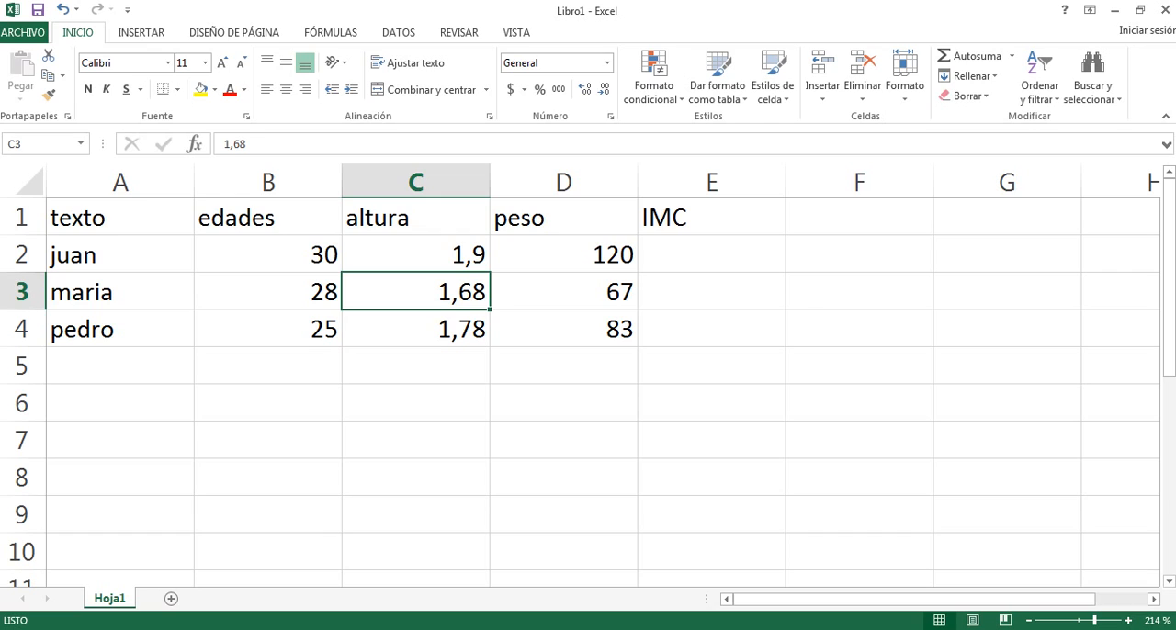
Format the heights in C2 to C4 to display two decimal places.
{"action": "left_click", "coordinate": [415, 255]}
{"action": "key", "text": "shift+Down"}
{"action": "key", "text": "shift+Down"}
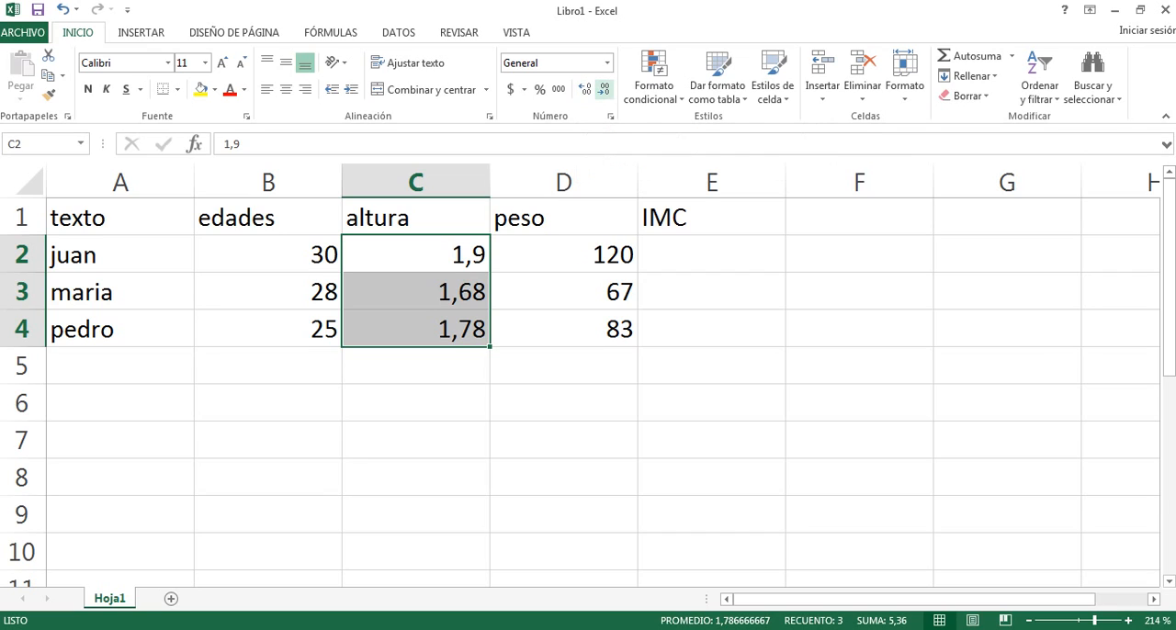
{"action": "left_click", "coordinate": [585, 89]}
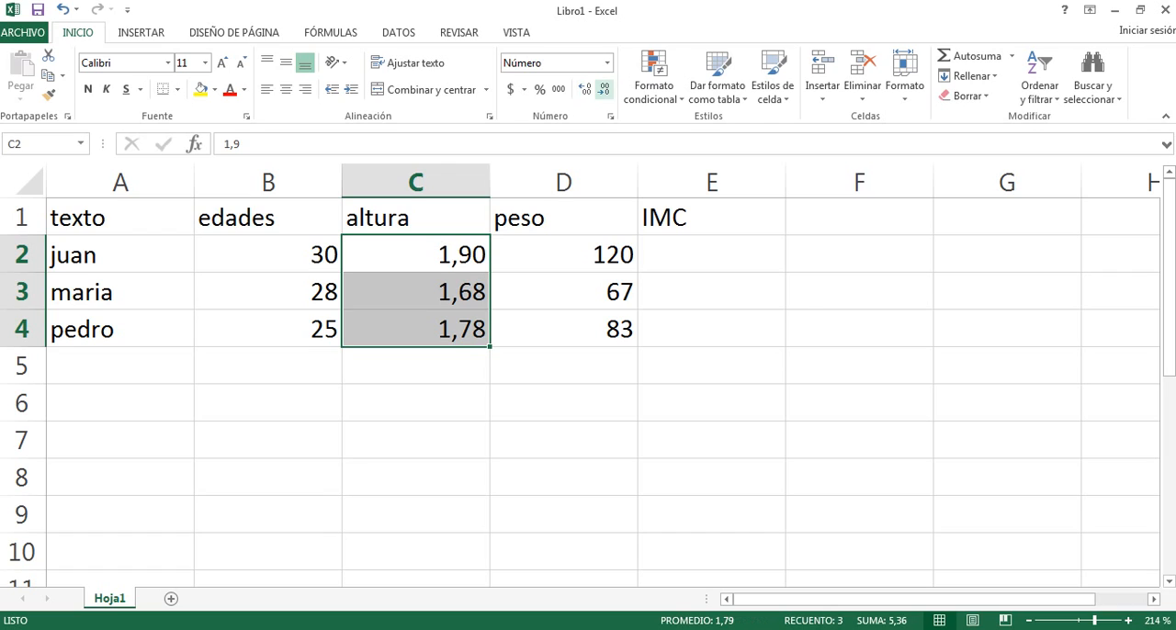
{"action": "left_click", "coordinate": [604, 89]}
{"action": "left_click", "coordinate": [586, 89]}
Increase the decimals of the weights in D2 to D4 to two places.
{"action": "left_click_drag", "start_coordinate": [563, 255], "coordinate": [563, 330]}
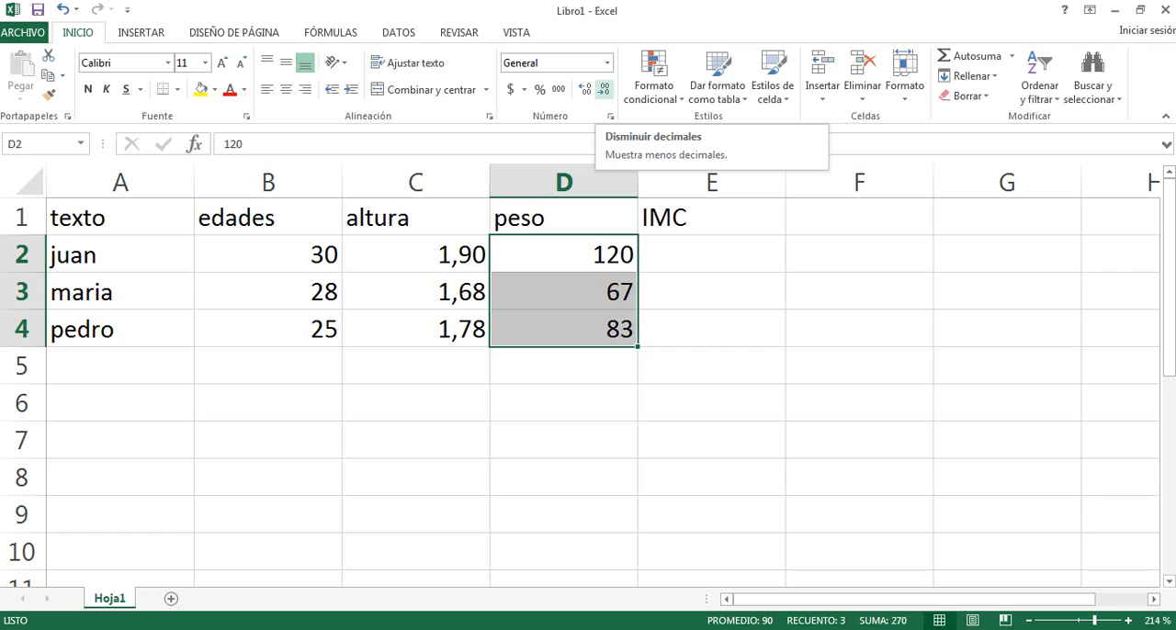
{"action": "left_click", "coordinate": [584, 89]}
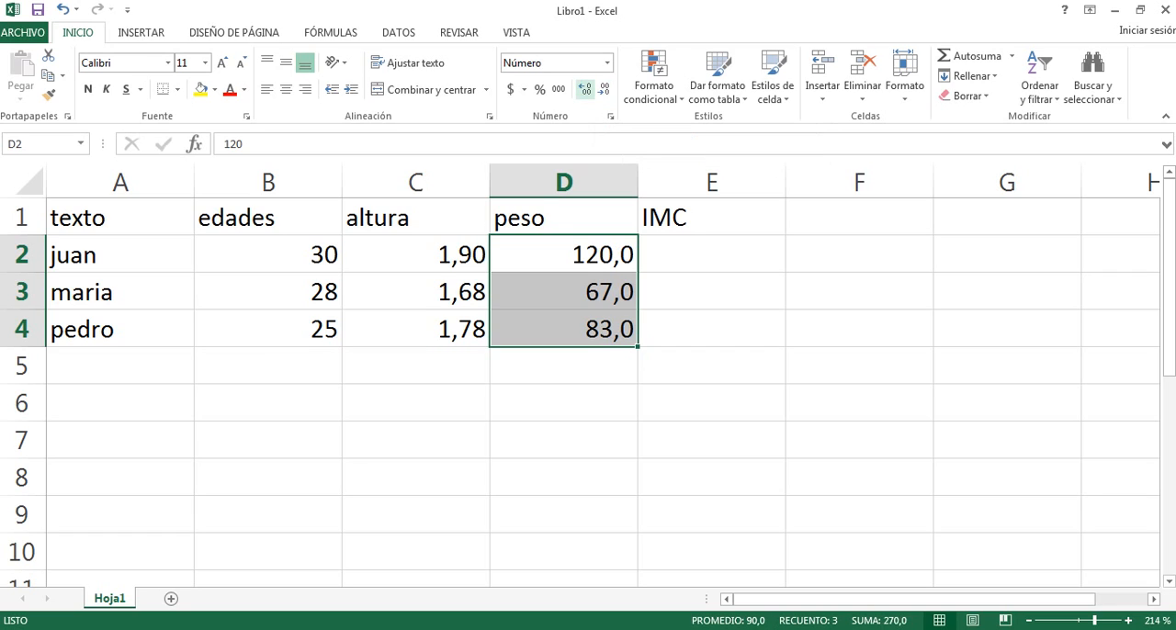
{"action": "left_click", "coordinate": [585, 89]}
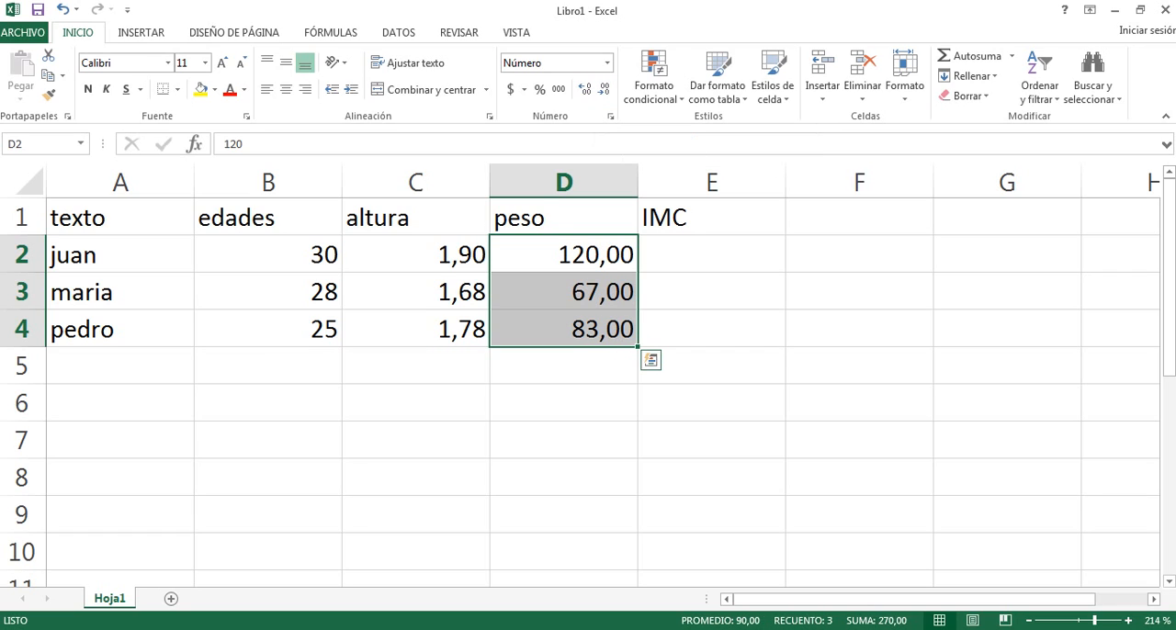
Change the weight in D3 to 67,300.
{"action": "double_click", "coordinate": [620, 291]}
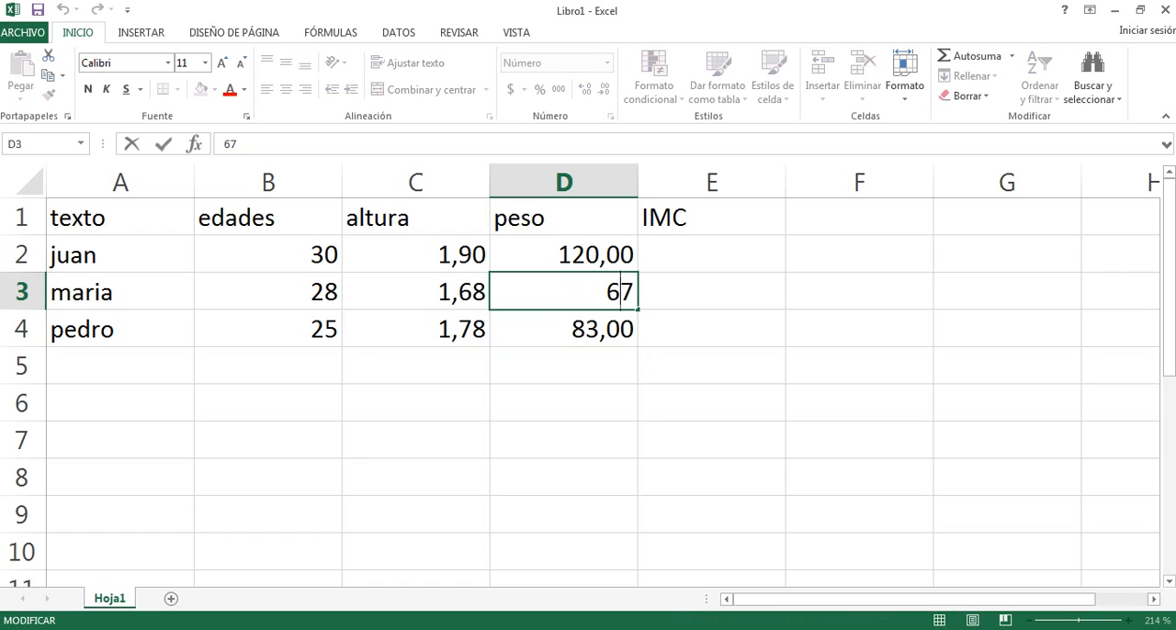
{"action": "left_click", "coordinate": [634, 291]}
{"action": "type", "text": ",3"}
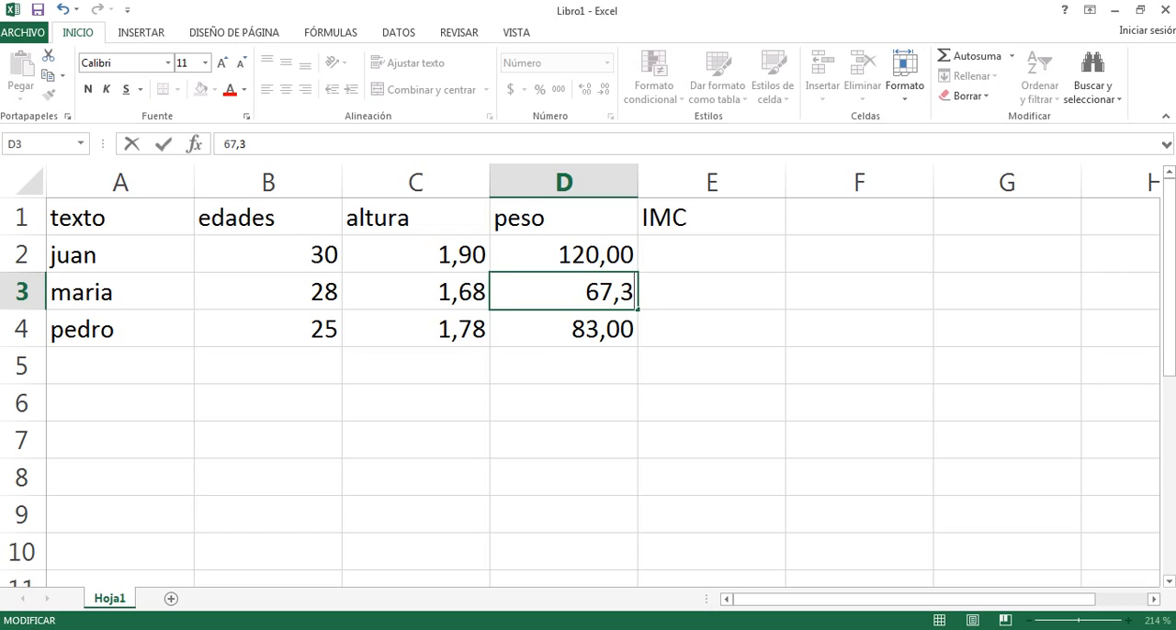
{"action": "type", "text": "00"}
{"action": "key", "text": "Return"}
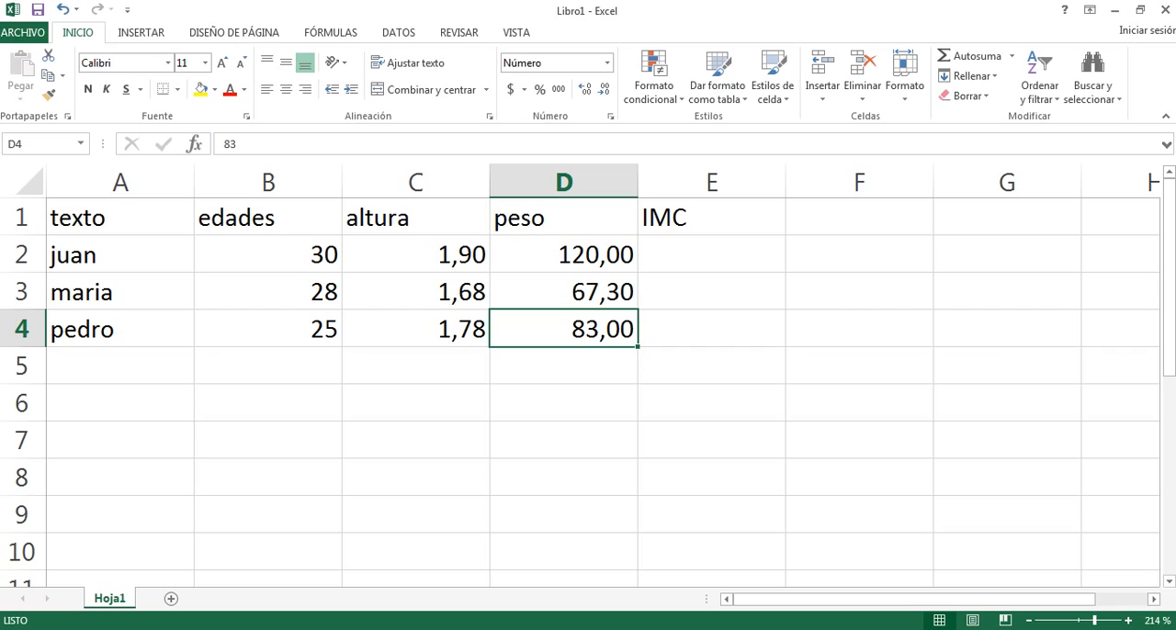
Increase the decimals of the weights in D2 to D4 to three places.
{"action": "key", "text": "Up"}
{"action": "key", "text": "Up"}
{"action": "key", "text": "shift+Down"}
{"action": "key", "text": "shift+Down"}
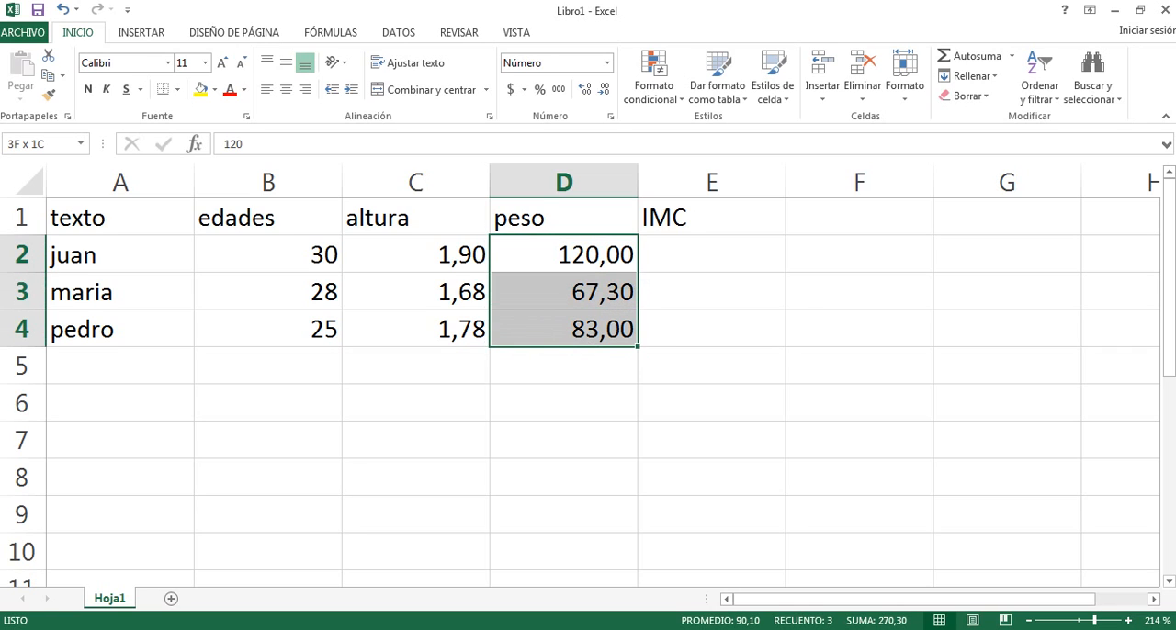
{"action": "left_click", "coordinate": [585, 89]}
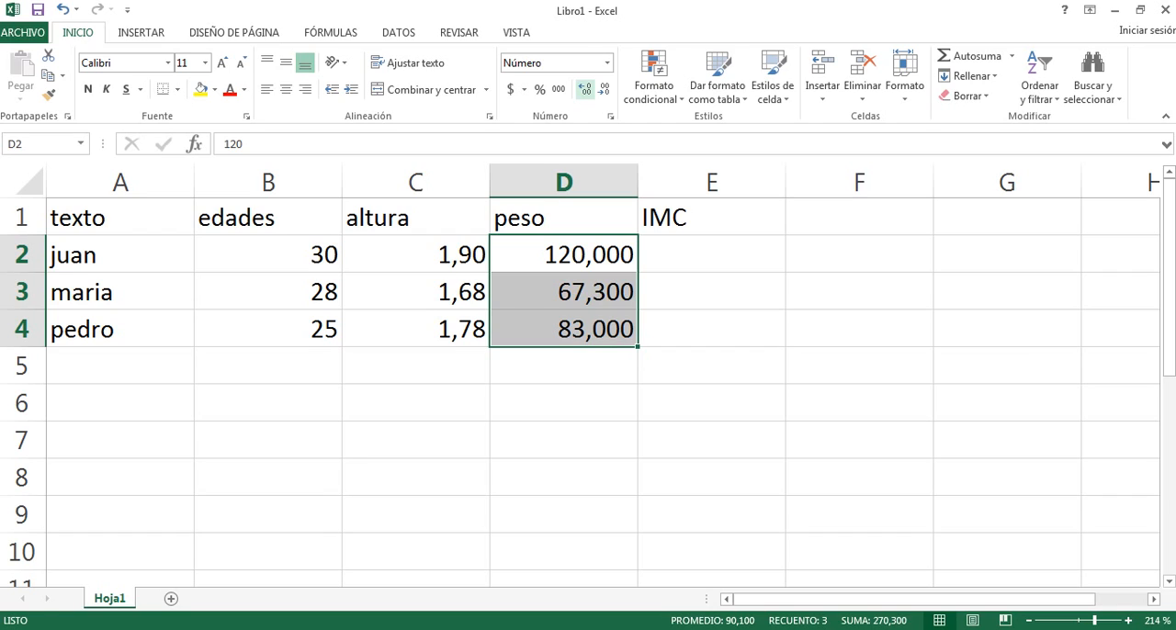
{"action": "left_click", "coordinate": [711, 218]}
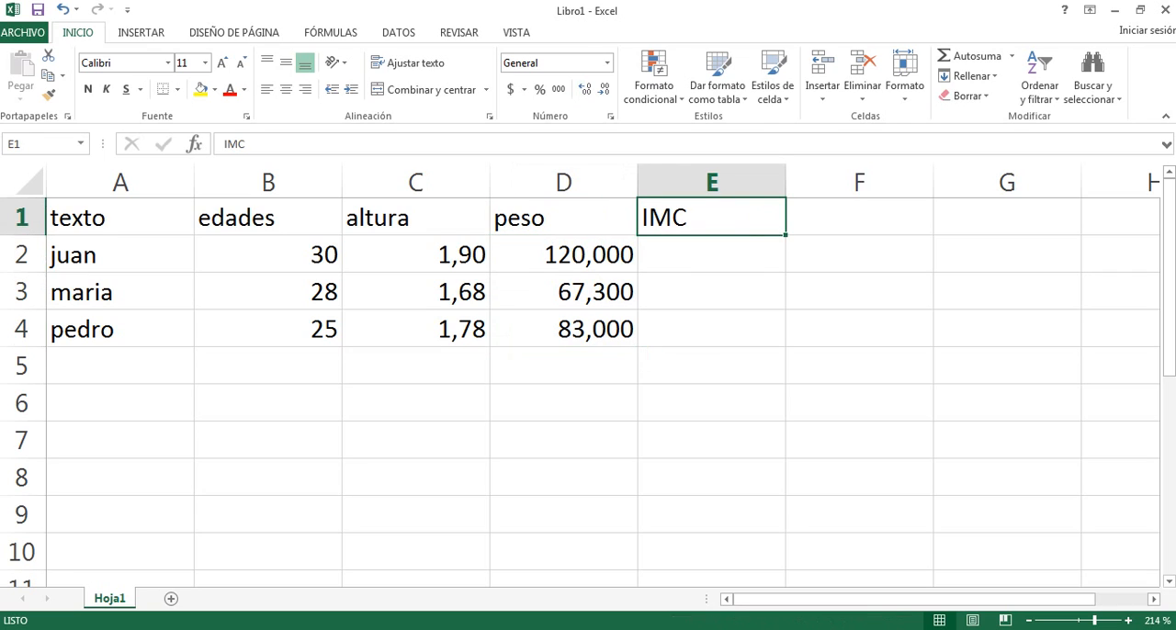